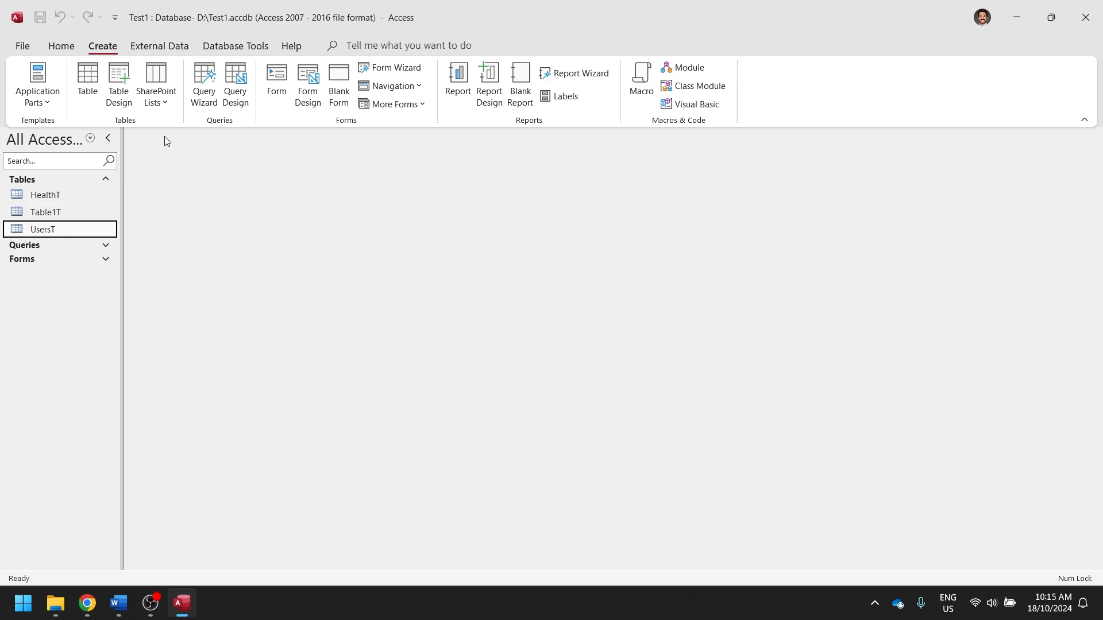
Create a new query in design view using the UsersT and HealthT tables.
click(243, 106)
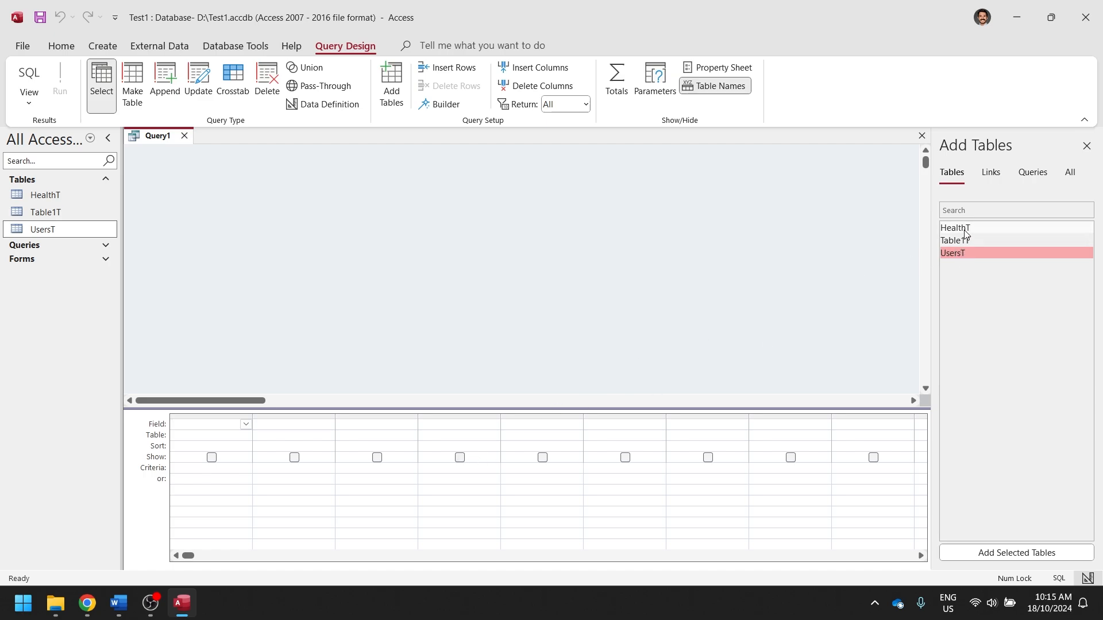
double_click(953, 252)
double_click(963, 230)
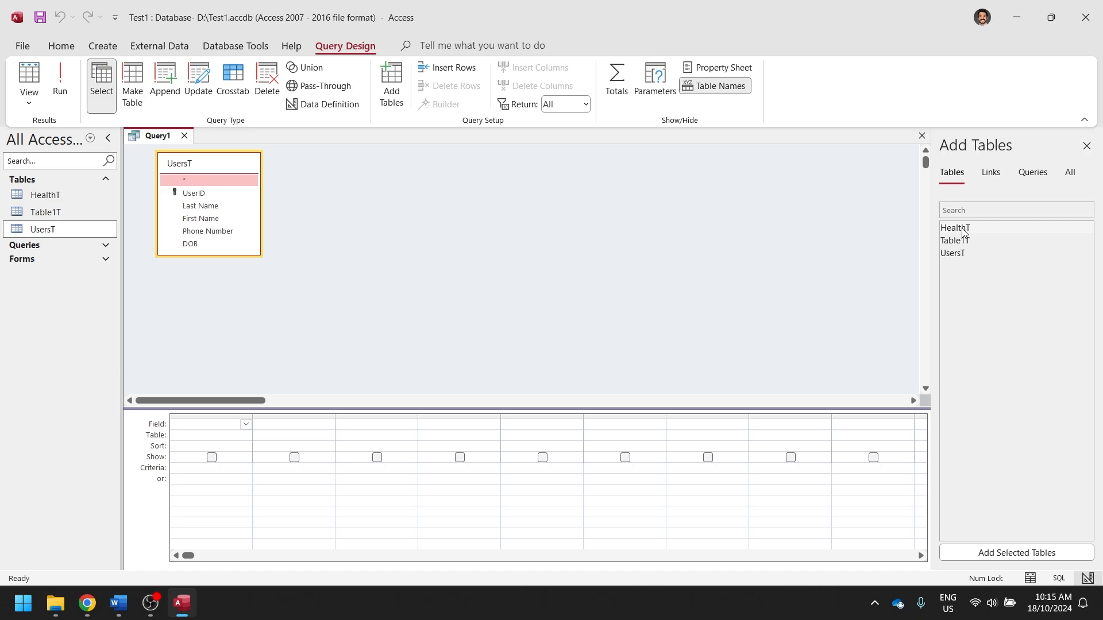
Add the UserID, Last Name, First Name and DOB fields from UsersT to the query grid.
click(189, 426)
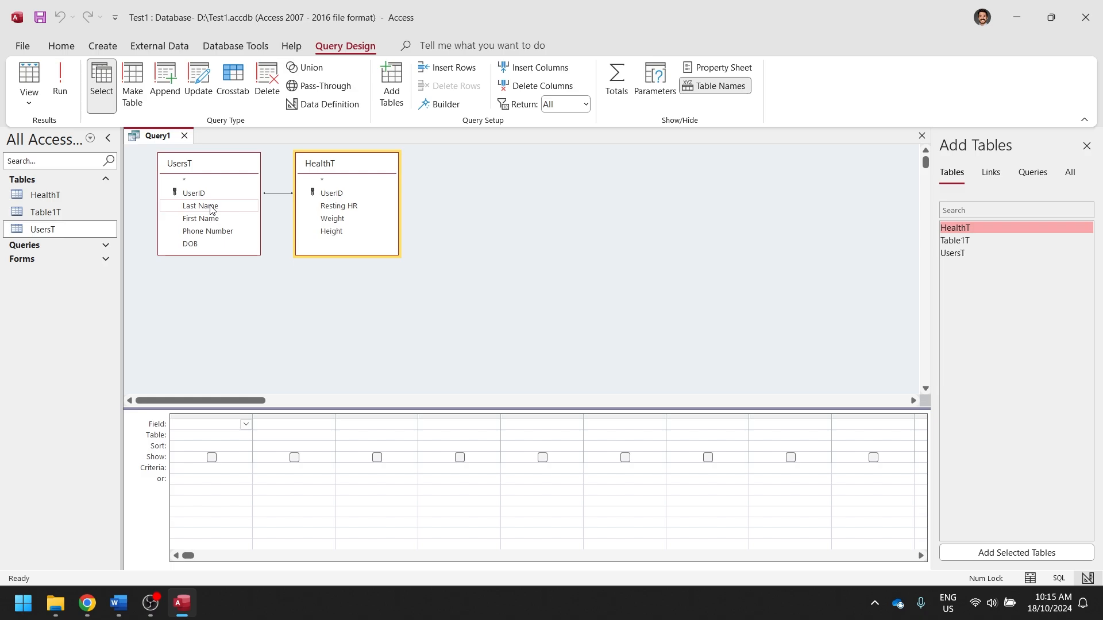
double_click(194, 193)
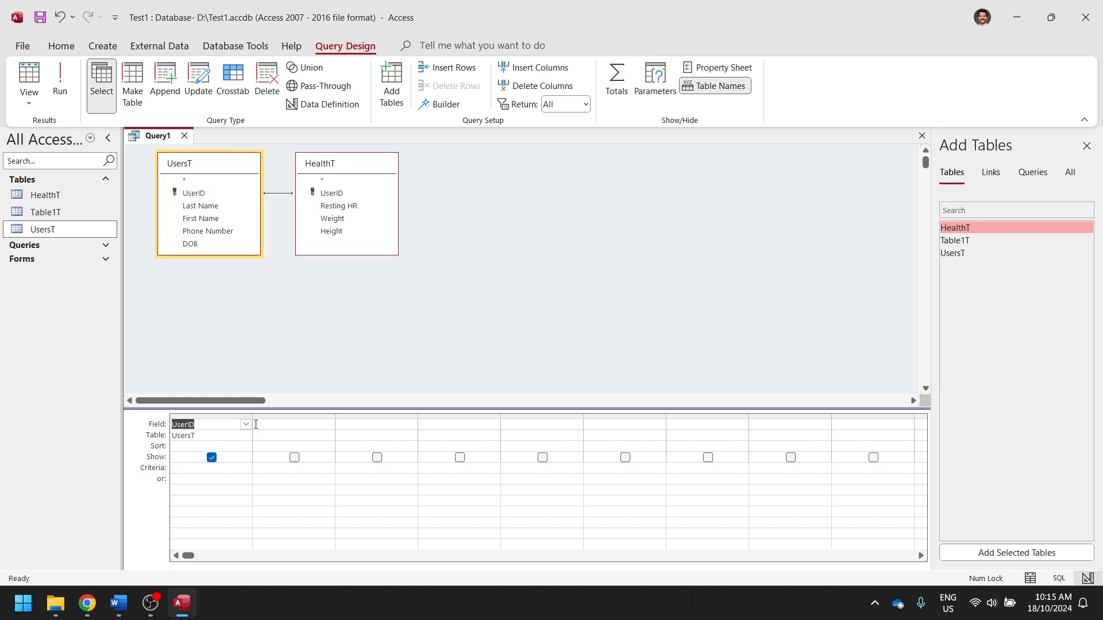
click(255, 424)
double_click(214, 211)
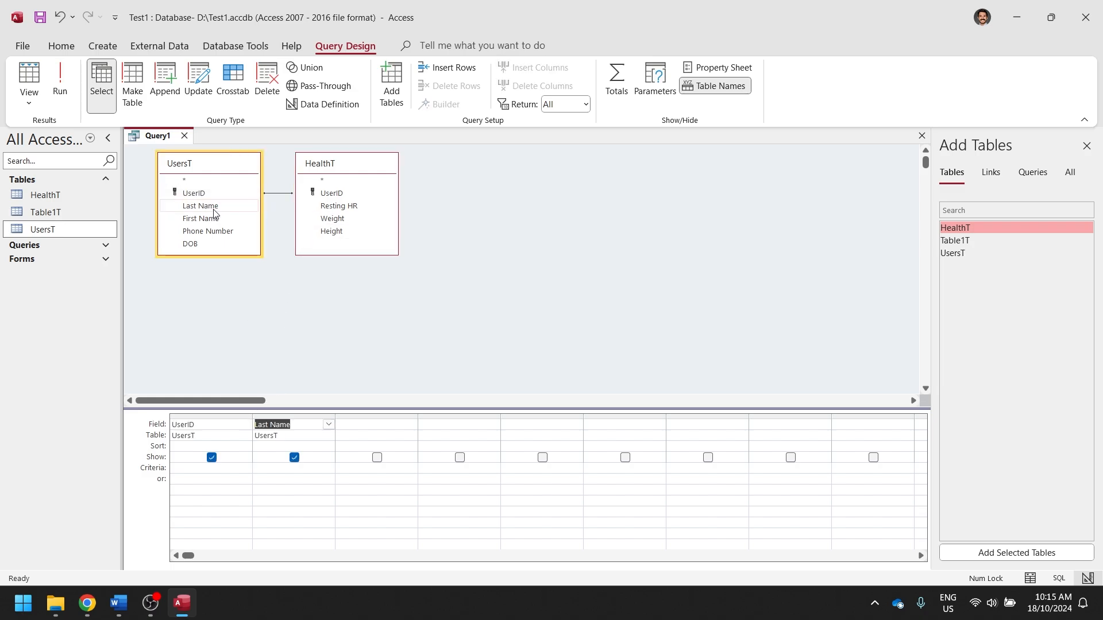
click(352, 425)
double_click(195, 221)
click(435, 426)
double_click(189, 241)
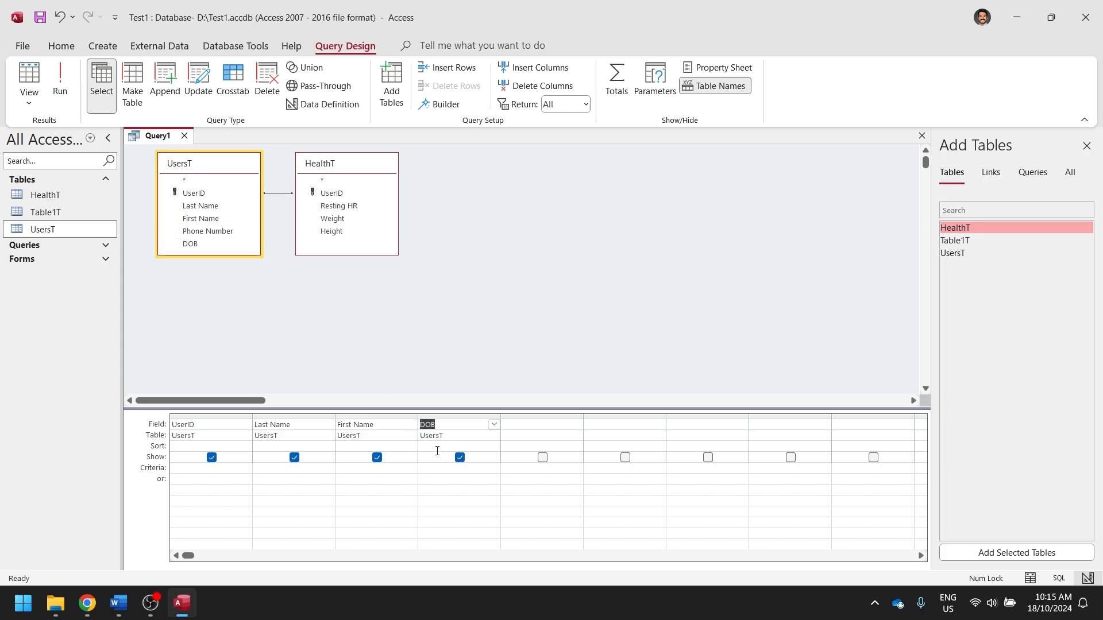
Sort the DOB field in descending order and run the query.
click(437, 450)
click(493, 446)
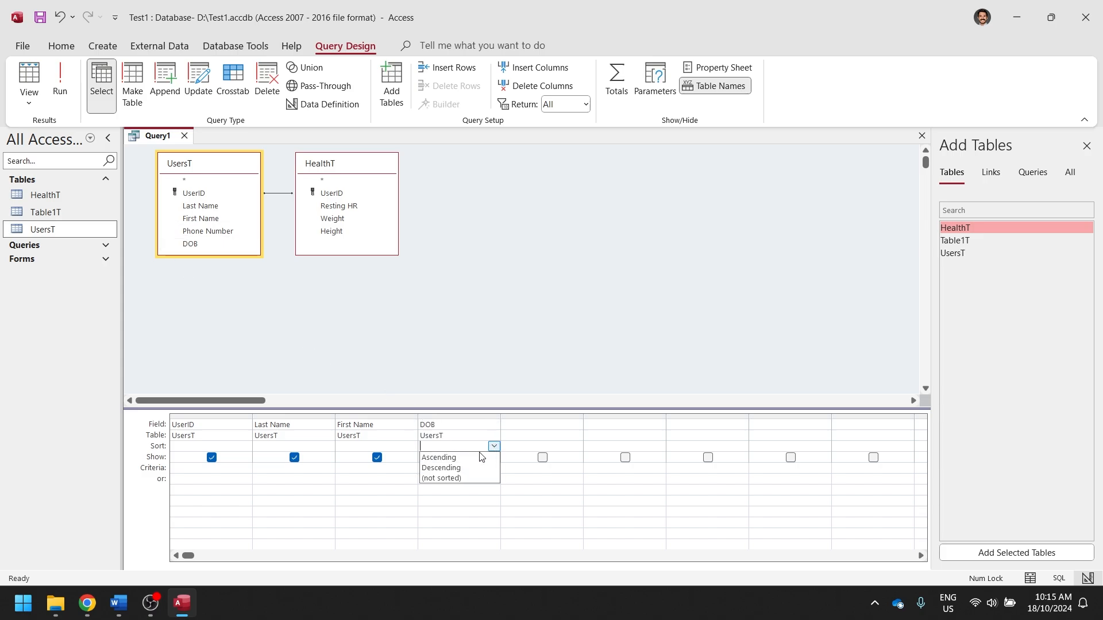
click(442, 468)
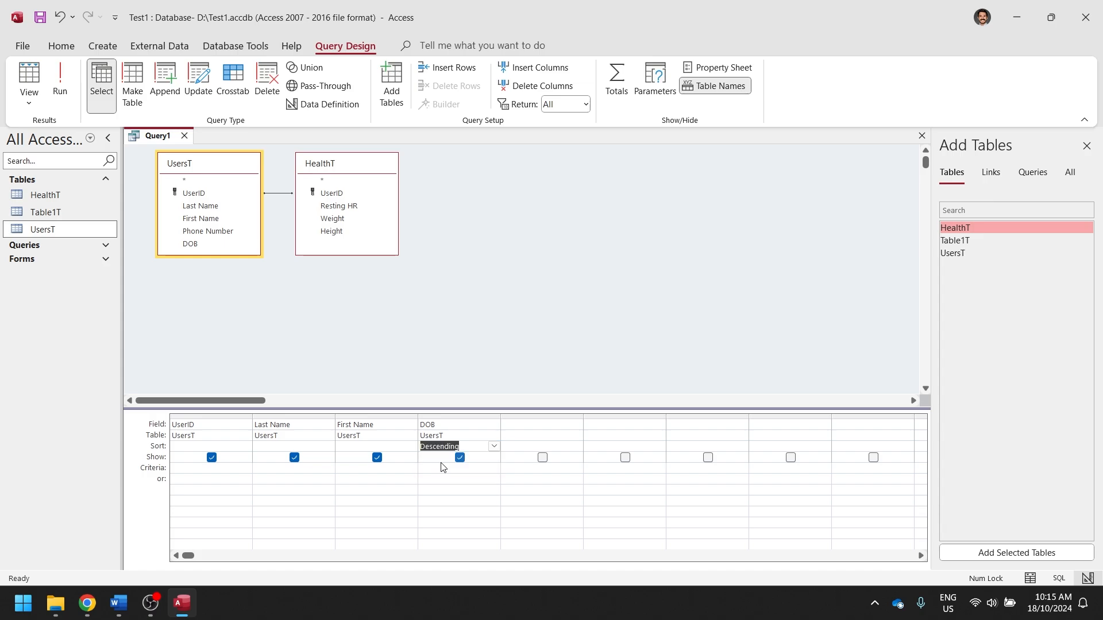
click(61, 107)
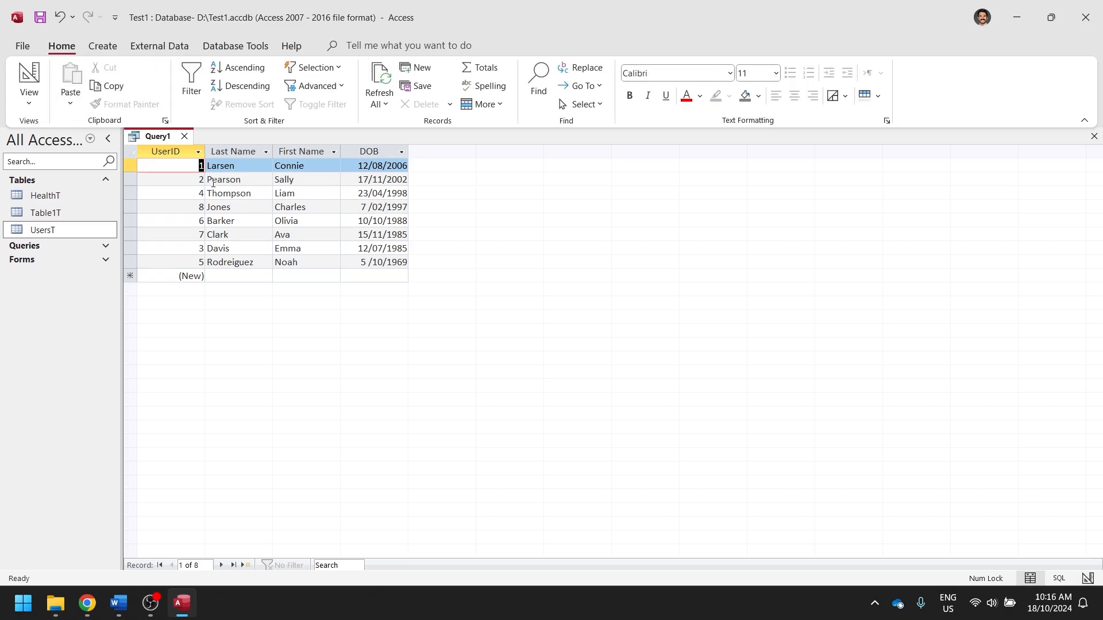
Show the query's SQL and examine the selected UsersT fields and the inner join with HealthT.
click(27, 107)
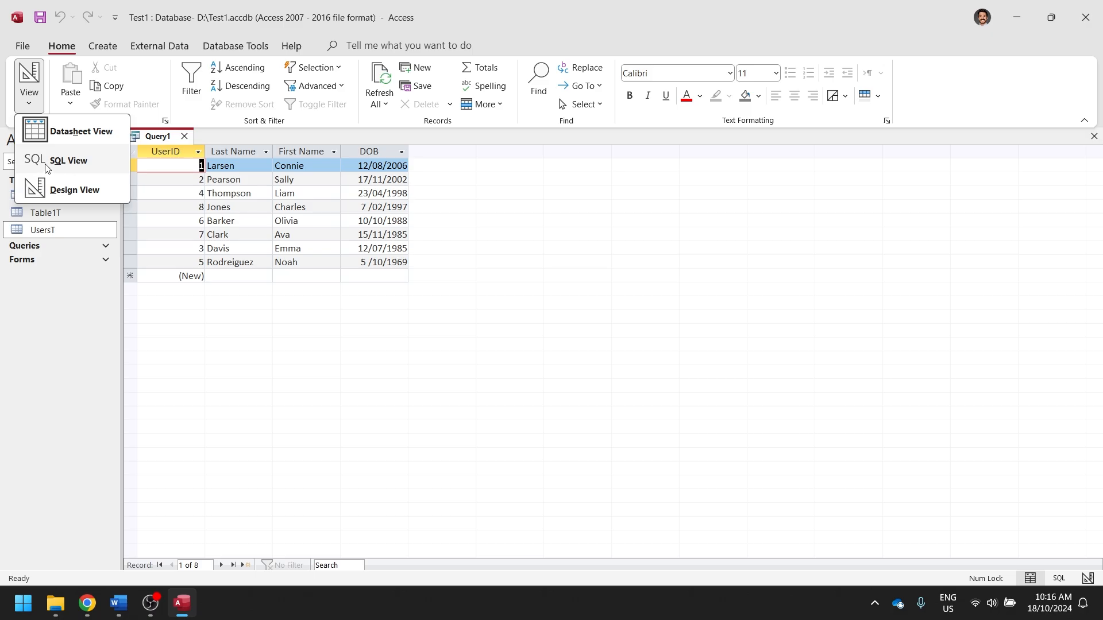
click(60, 165)
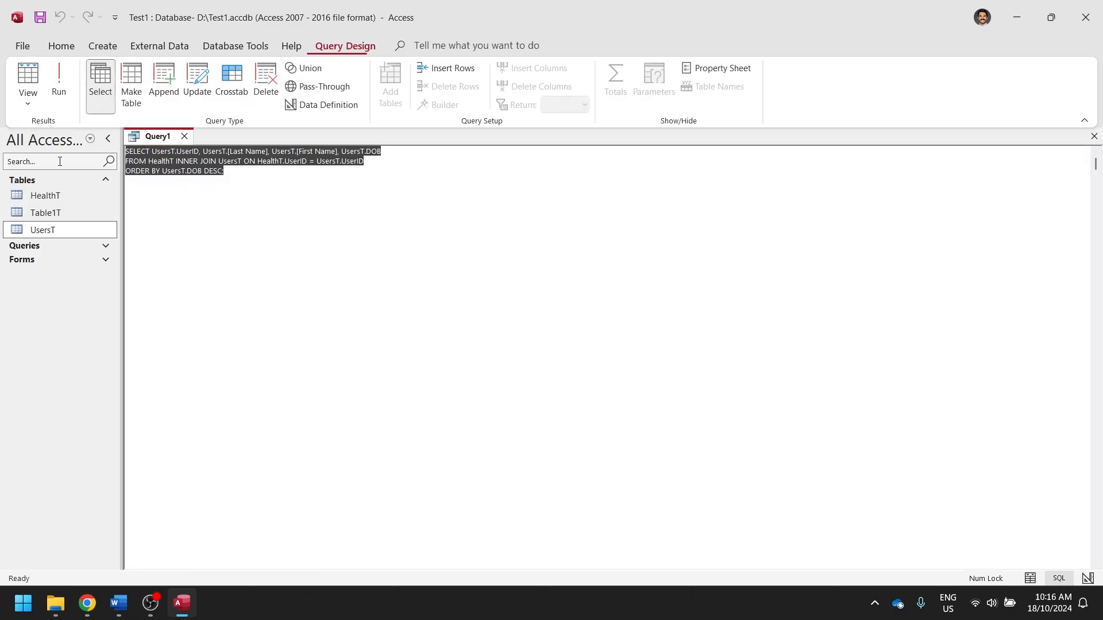
click(239, 200)
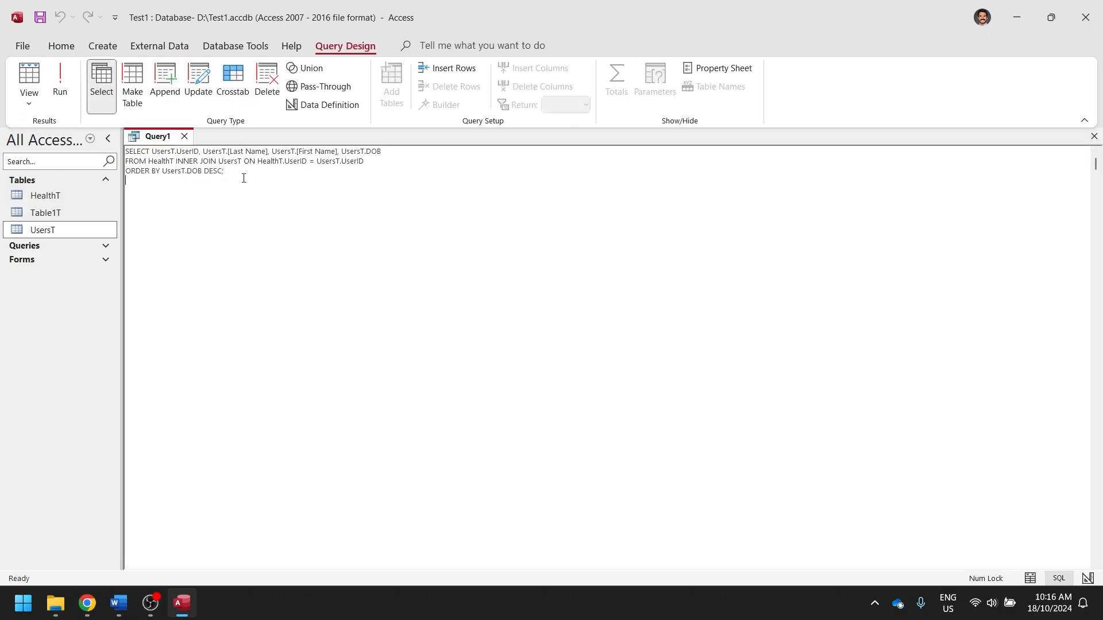
double_click(137, 151)
double_click(164, 150)
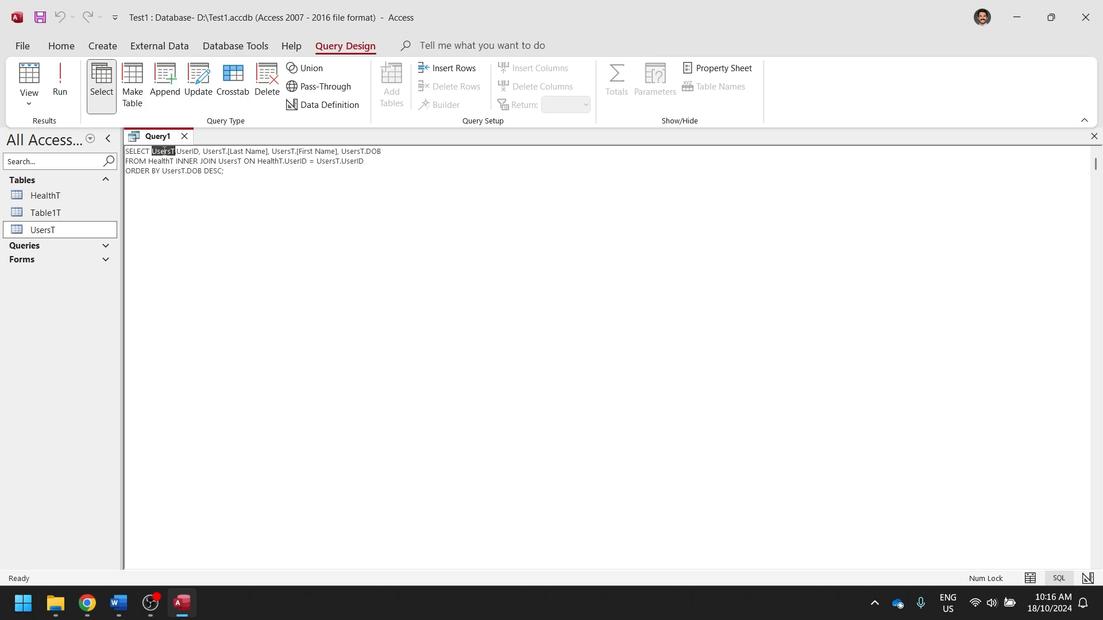
double_click(193, 151)
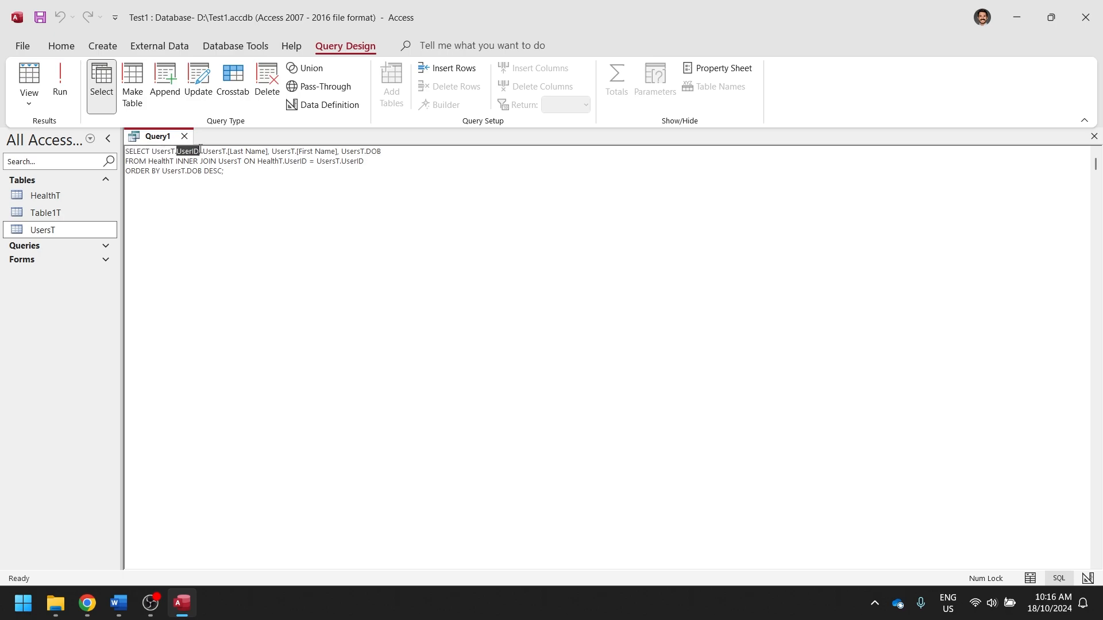
double_click(244, 151)
click(323, 151)
click(363, 151)
drag(162, 161, 375, 157)
click(331, 168)
Return to the query design and inspect the UserID fields that join UsersT and HealthT.
click(29, 99)
click(76, 132)
click(30, 92)
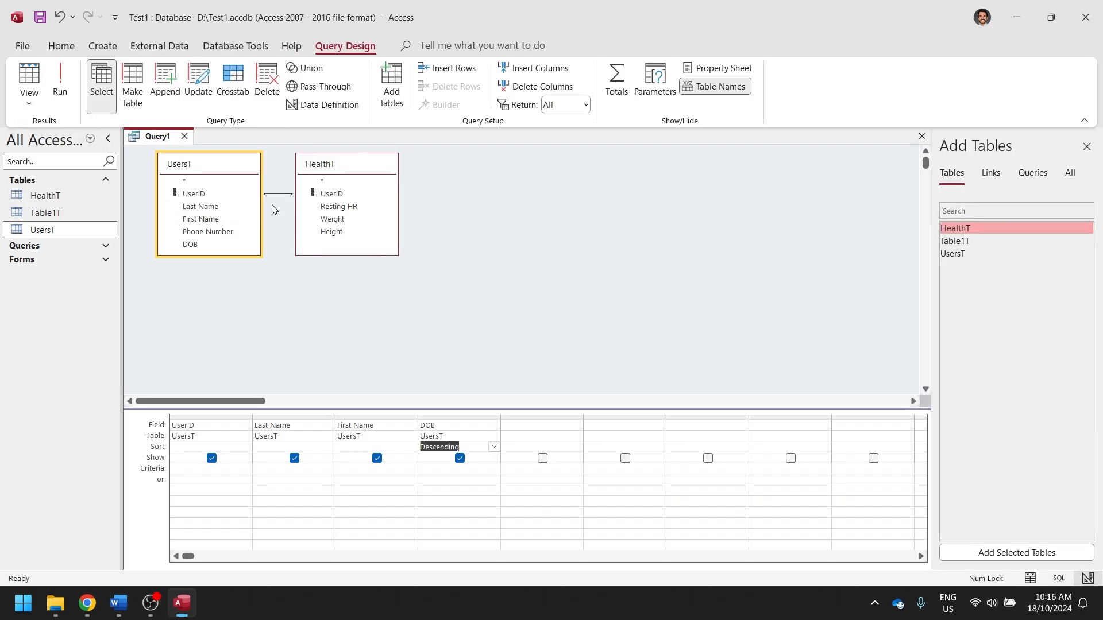
click(330, 197)
click(216, 195)
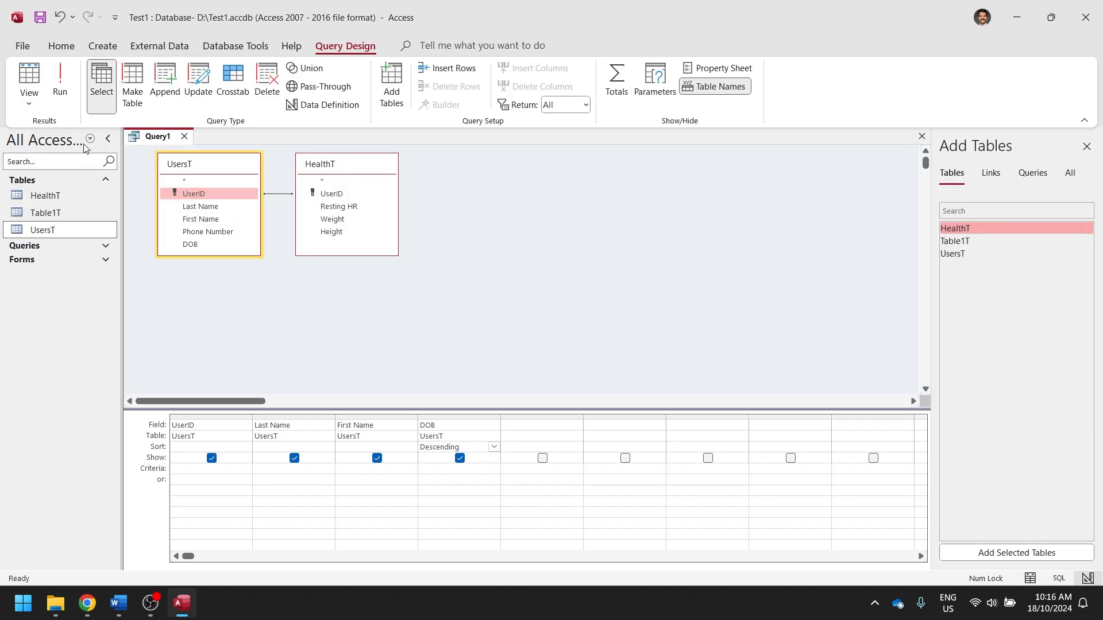
Examine the ORDER BY clause in the query's SQL and run the query to check the DOB order.
click(29, 98)
click(72, 162)
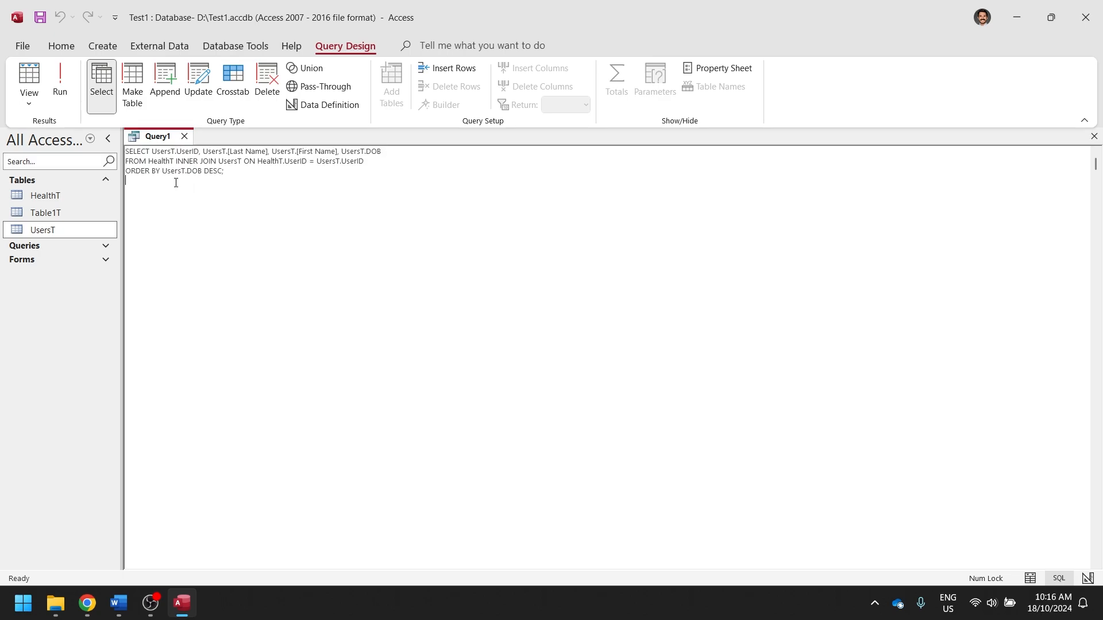
drag(132, 171, 201, 171)
click(219, 171)
click(59, 83)
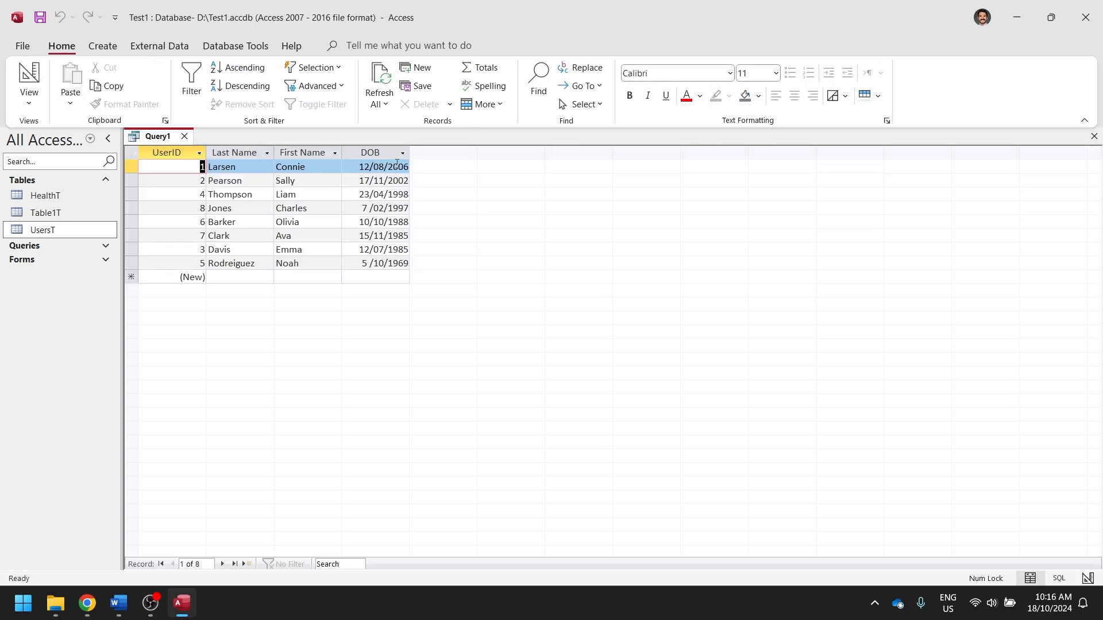
Remove DESC from the ORDER BY clause in the query's SQL and display the records sorted by ascending DOB.
click(29, 102)
click(54, 158)
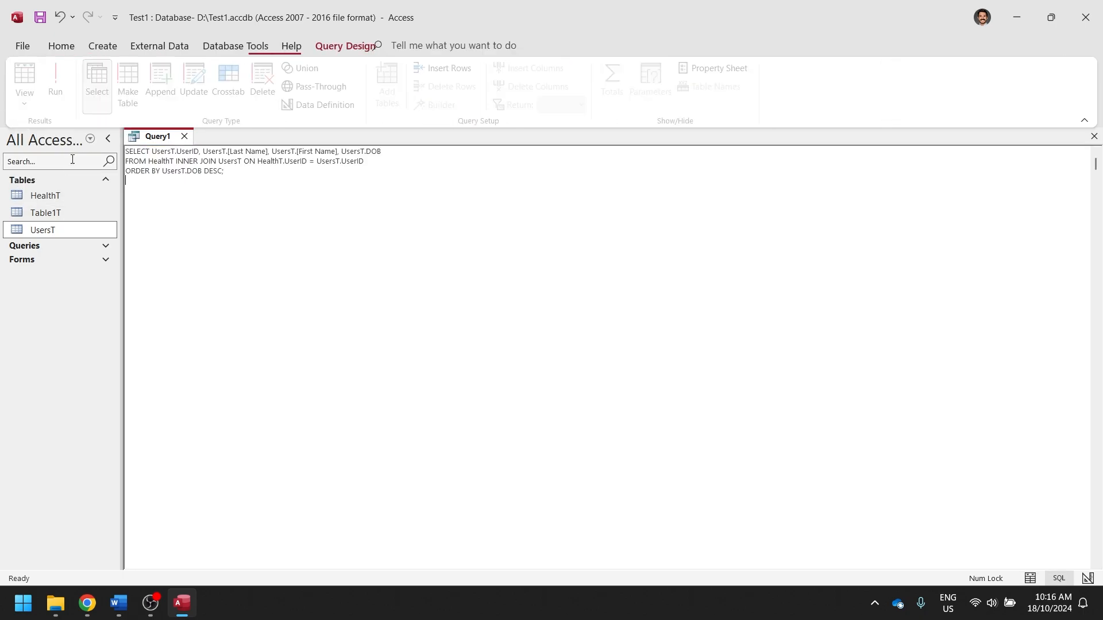
double_click(212, 171)
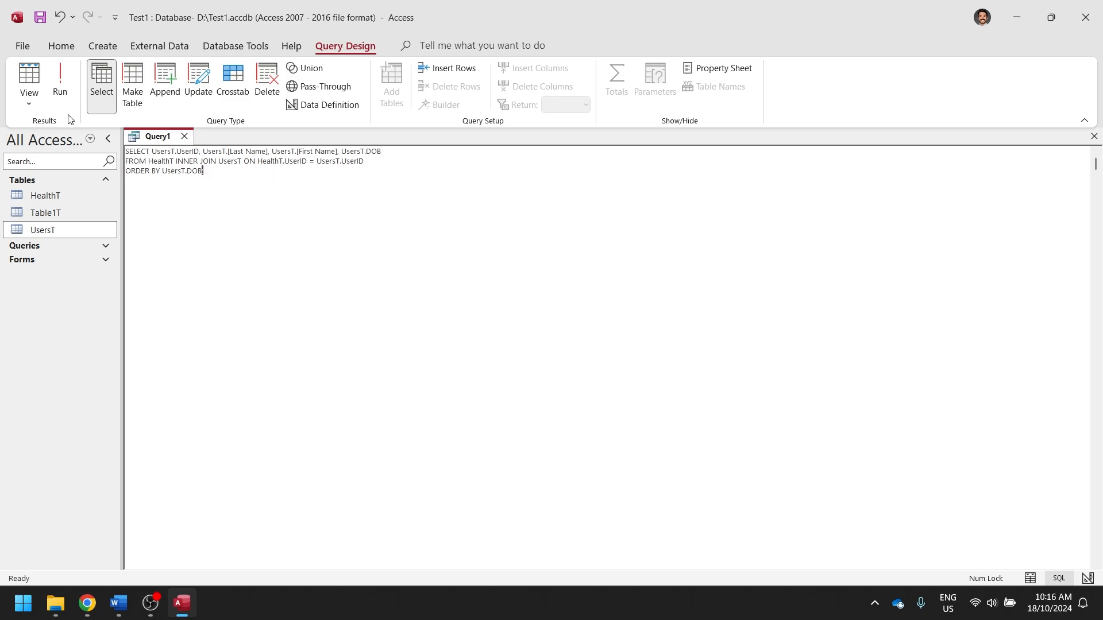
click(29, 77)
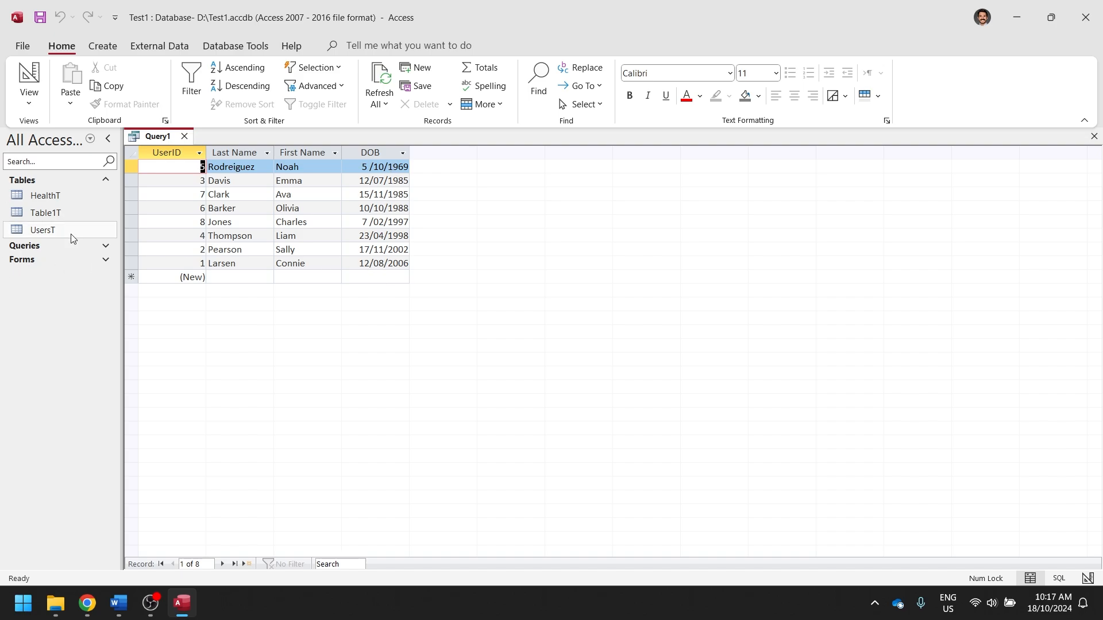
Save the query as BODSortQ.
right_click(172, 138)
click(223, 150)
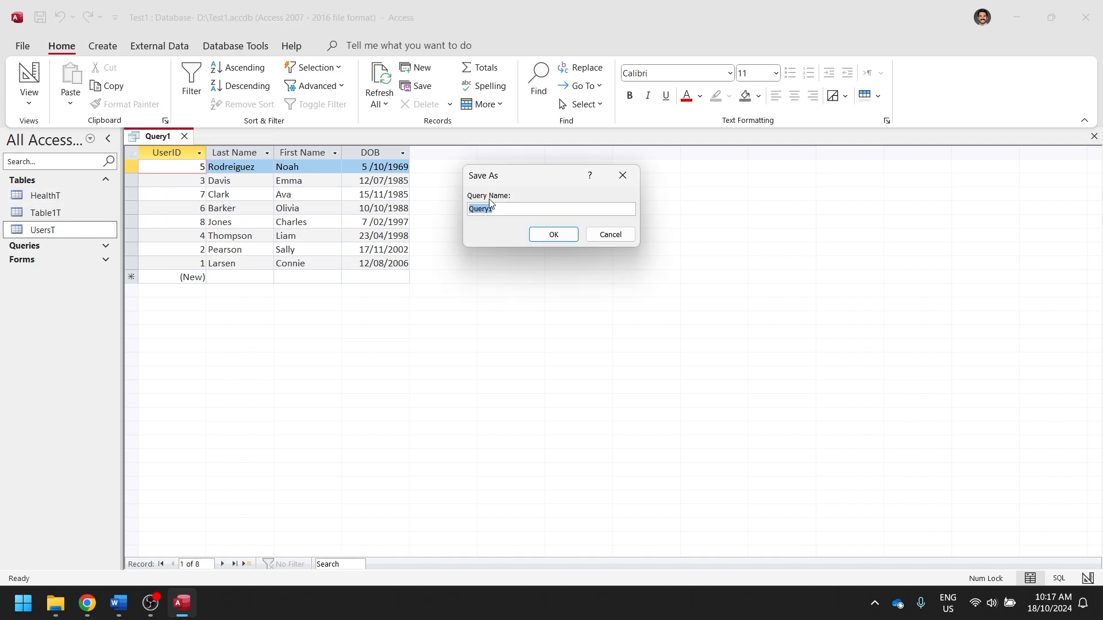
text(BODSortQ)
key(Return)
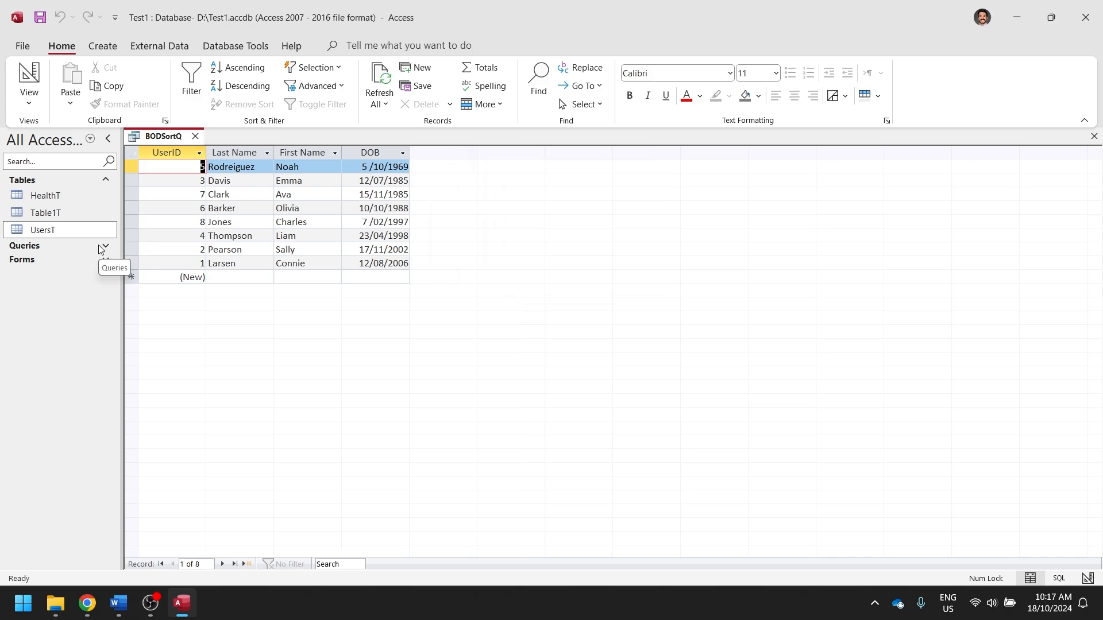
Open the saved AgeQ query in design view and inspect the expression of its Age field.
click(101, 248)
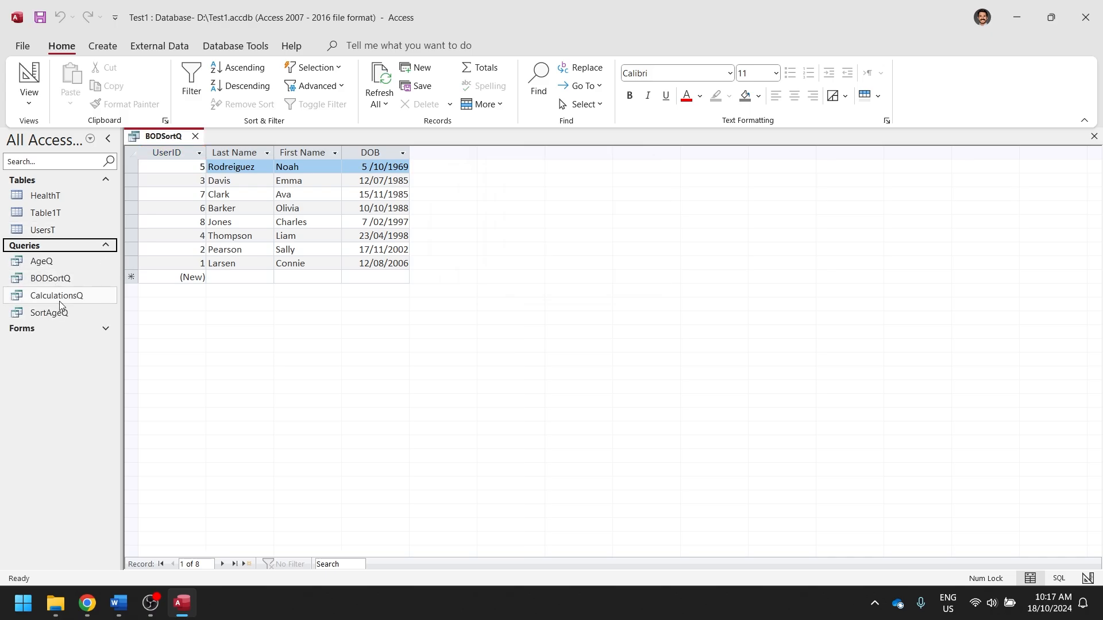
double_click(45, 259)
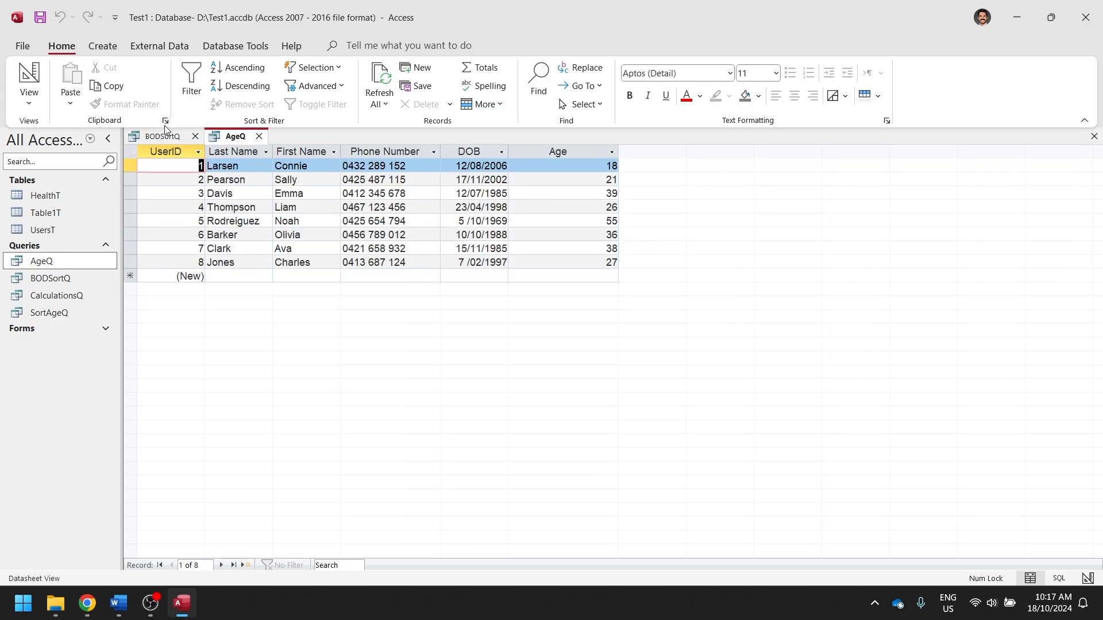
click(28, 98)
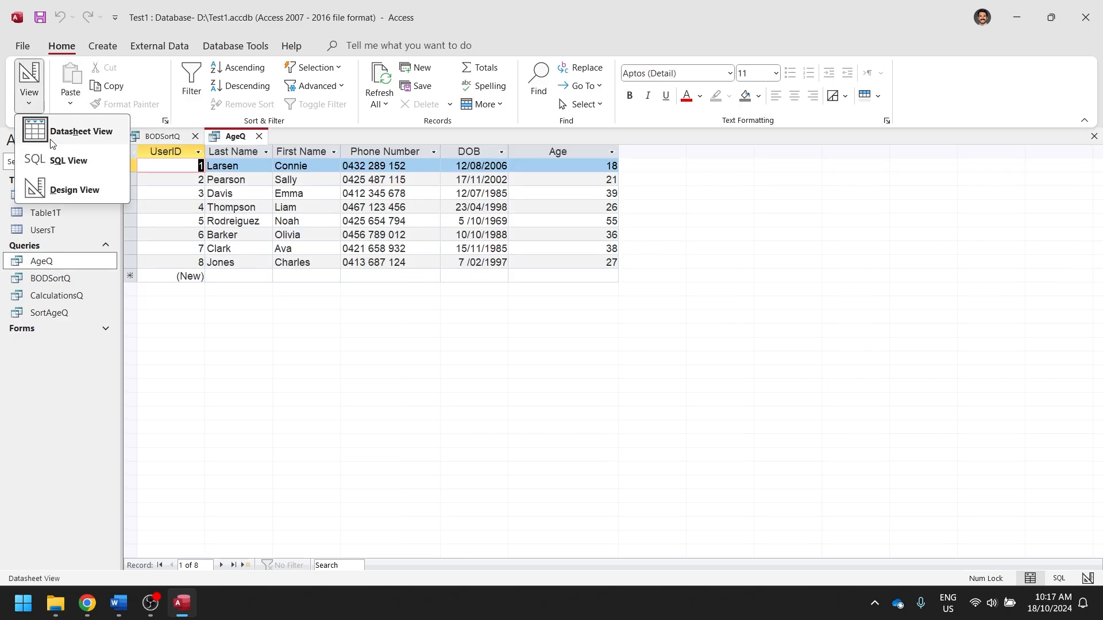
click(51, 193)
drag(335, 371, 511, 369)
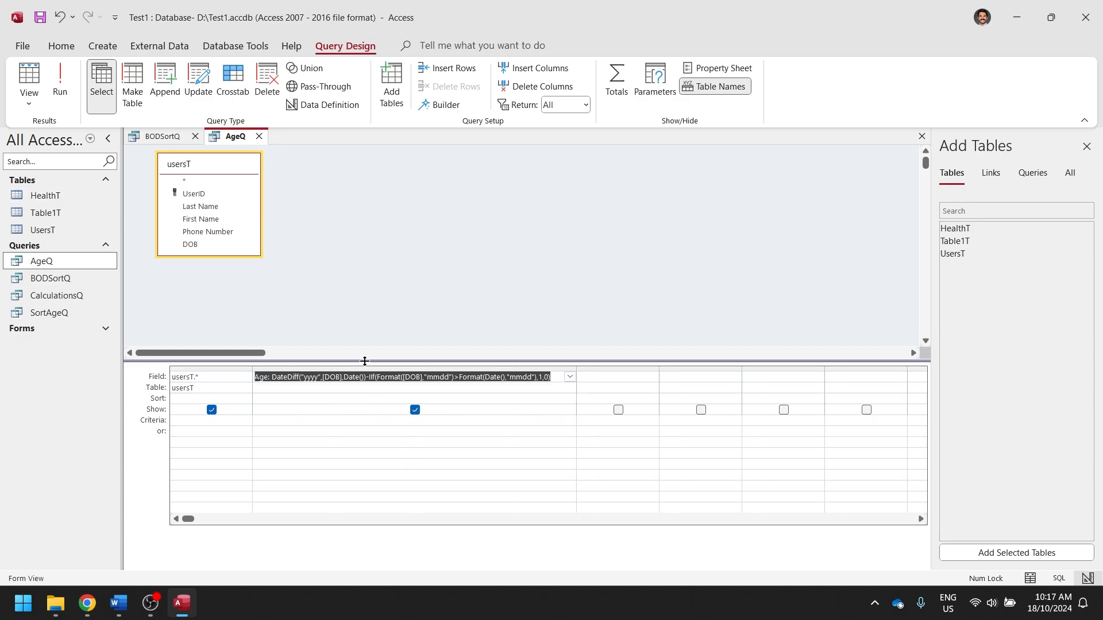
click(559, 377)
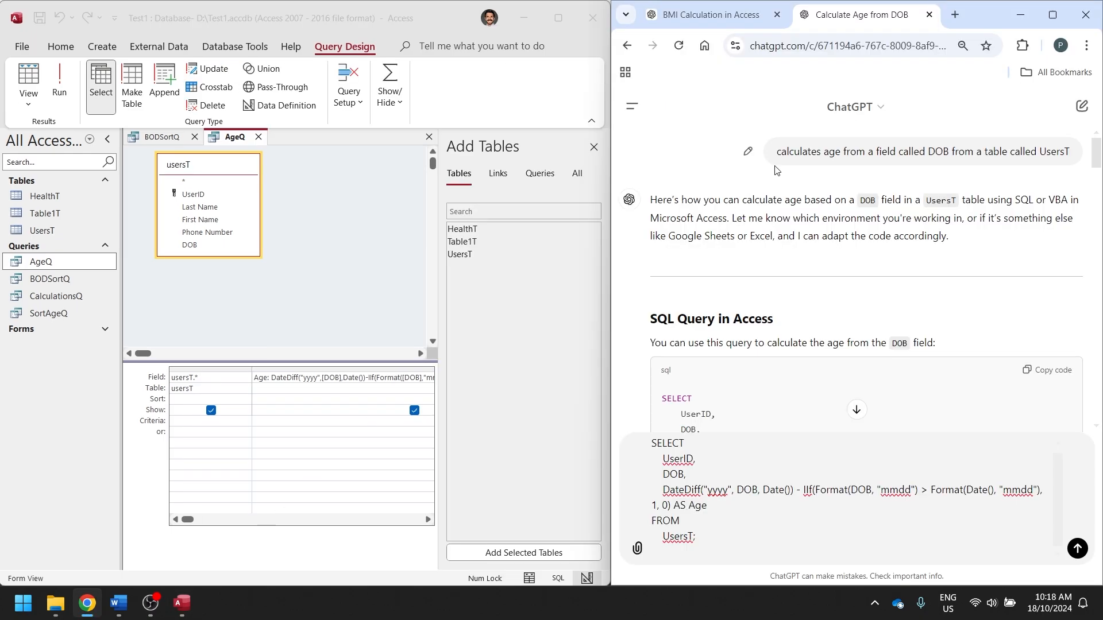
In the ChatGPT browser window, review the prompt for calculating age from DOB in UsersT and the SQL it generated.
drag(776, 151, 1079, 154)
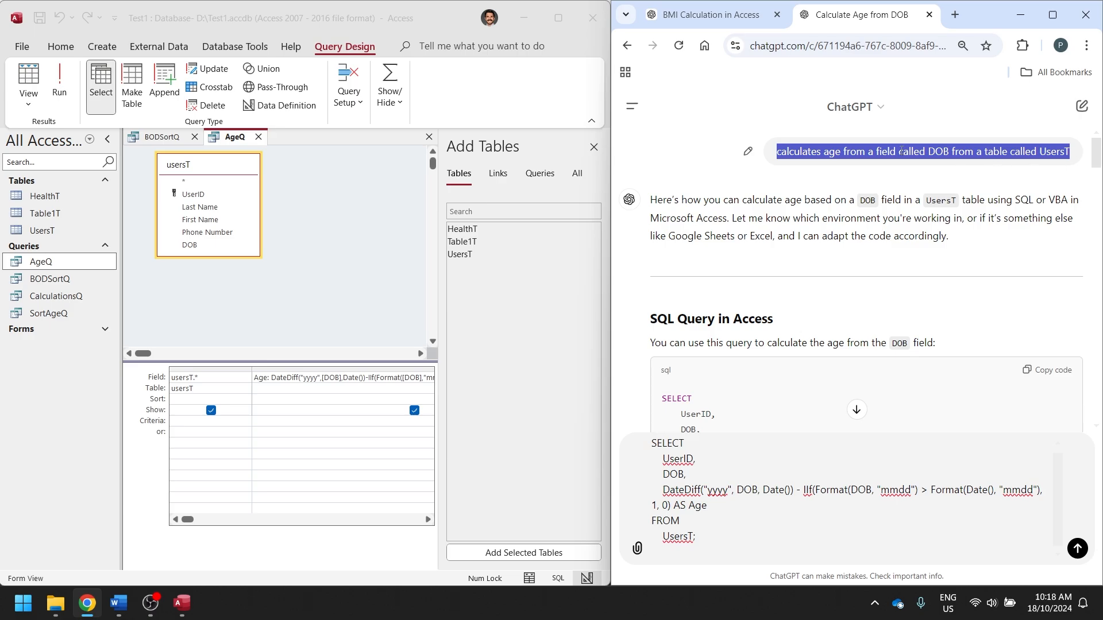
double_click(946, 152)
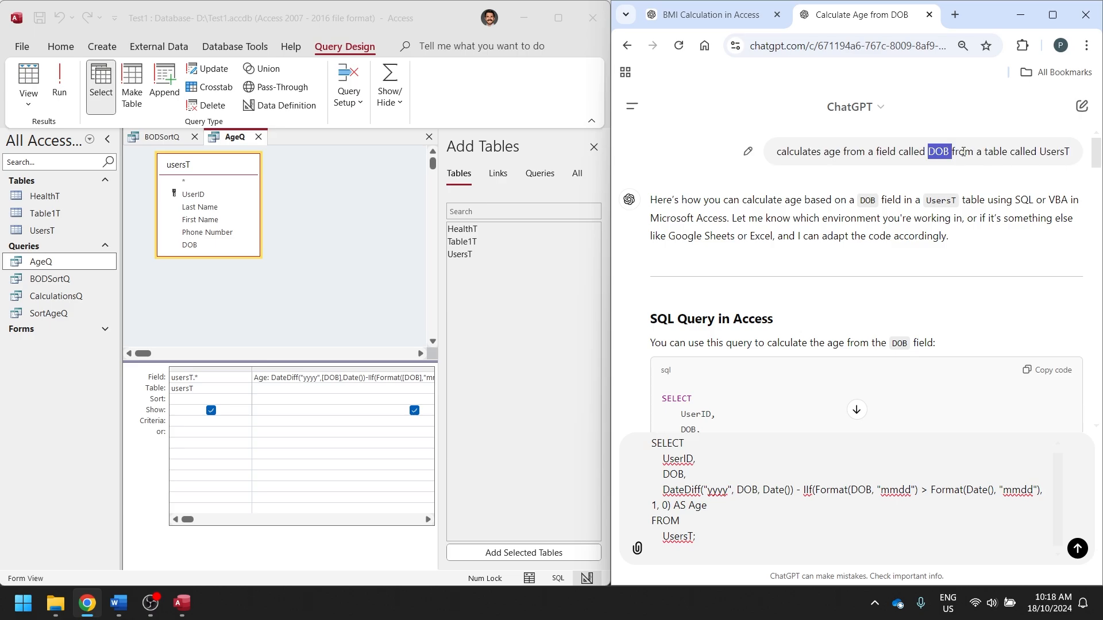
double_click(833, 152)
double_click(1052, 154)
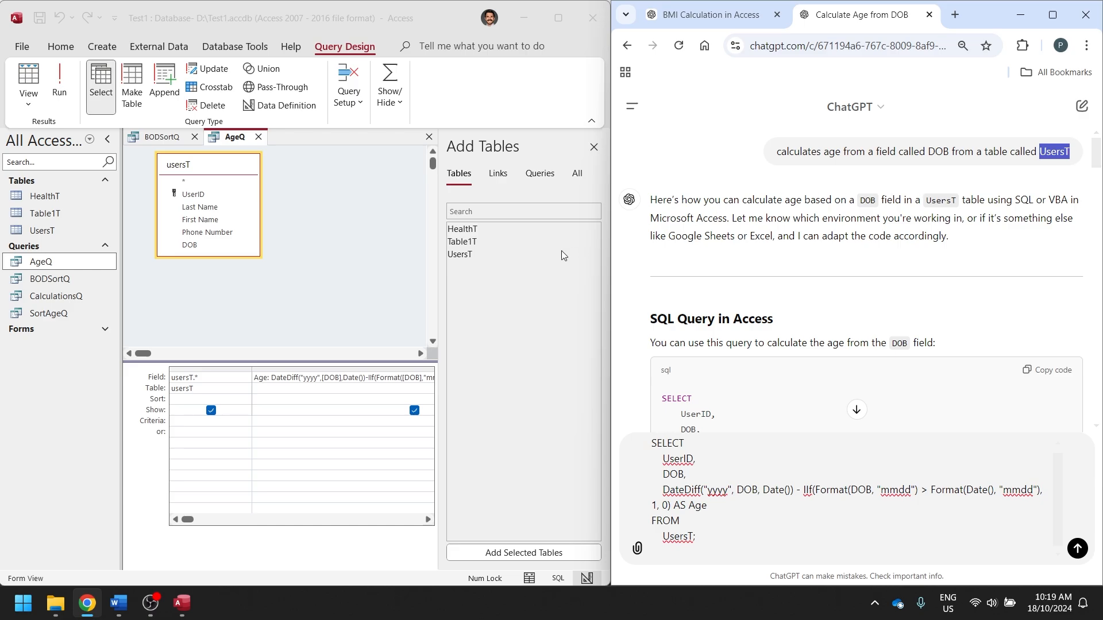
scroll(678, 266, down, 3)
Back in Access, view the SQL of AgeQ, run the query and check its Age column.
click(29, 103)
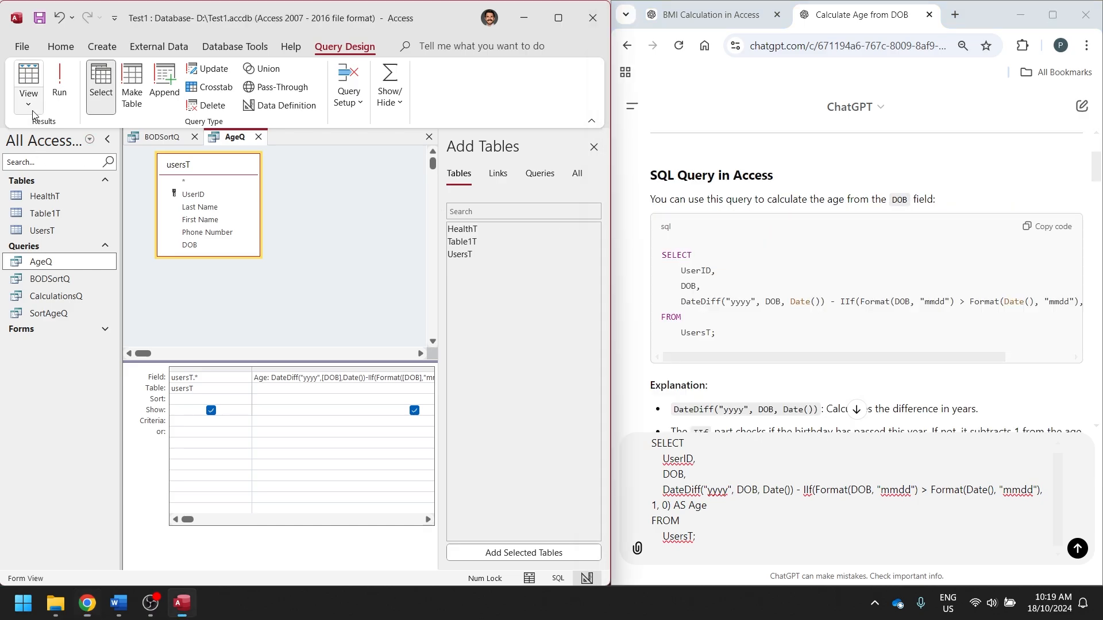
click(51, 161)
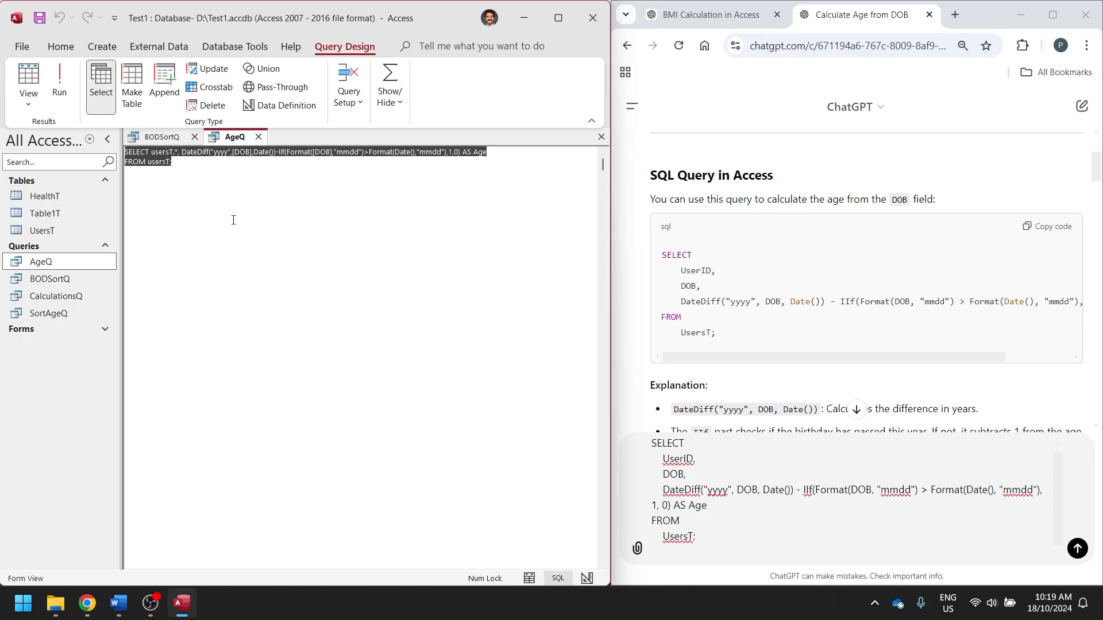
click(233, 217)
click(59, 80)
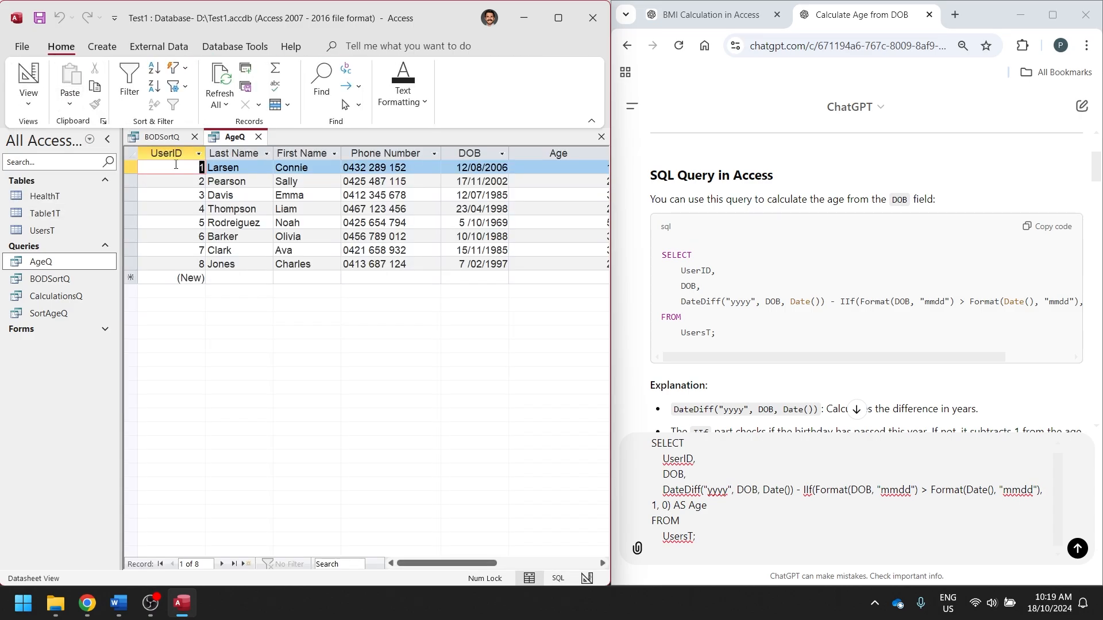
mouse_move(448, 565)
mouse_down()
mouse_move(491, 565)
mouse_move(468, 565)
mouse_up()
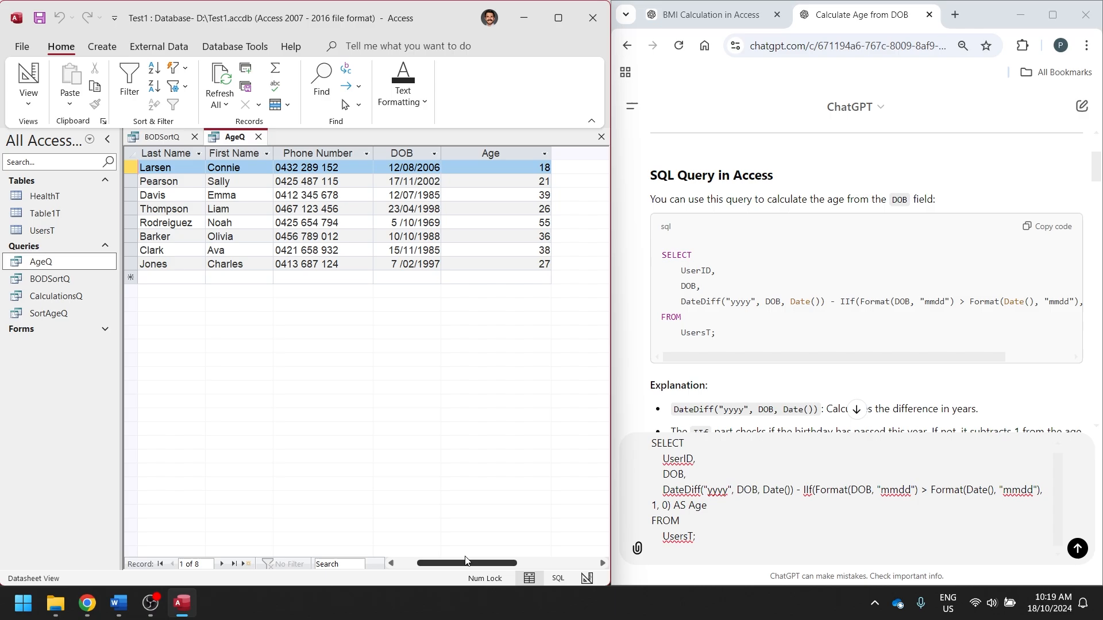
Open the saved CalculationsQ query in design view and maximize the Access window.
click(28, 78)
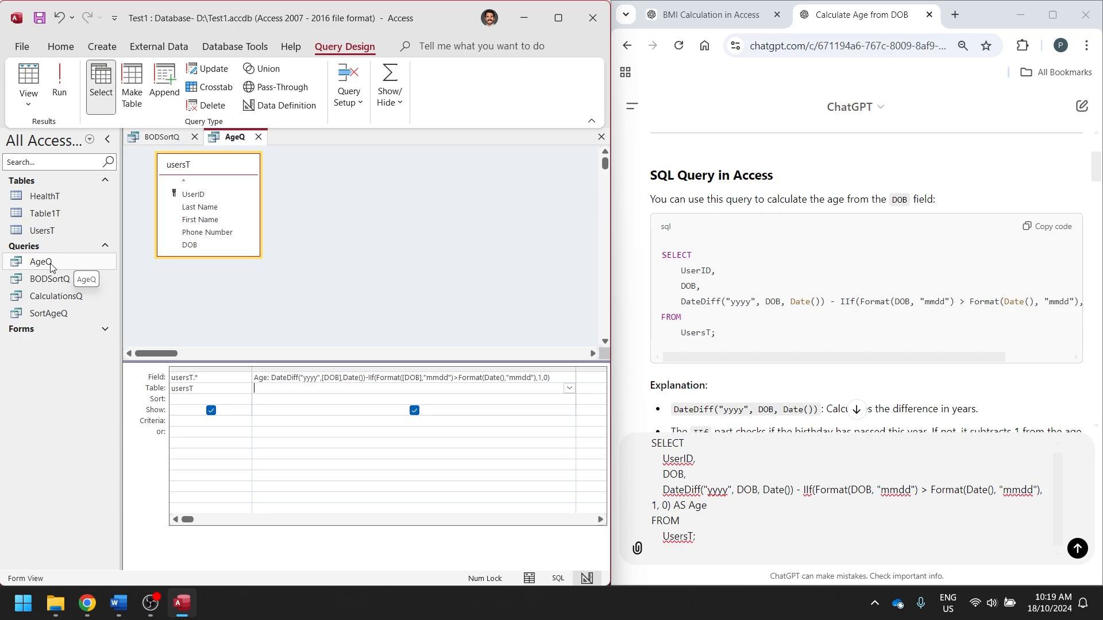
double_click(68, 296)
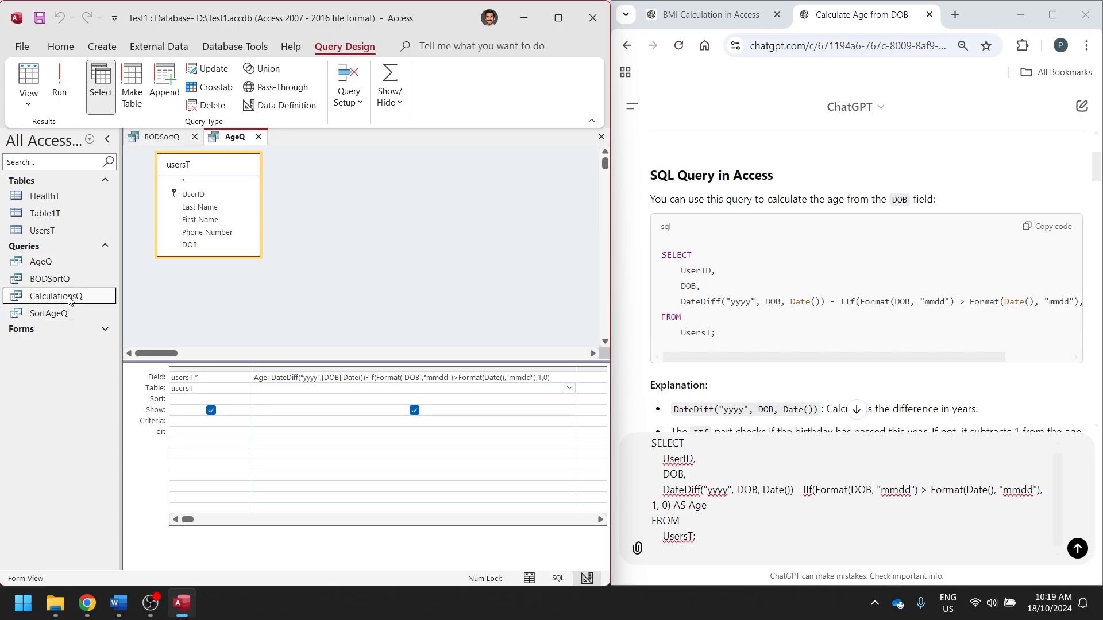
click(100, 43)
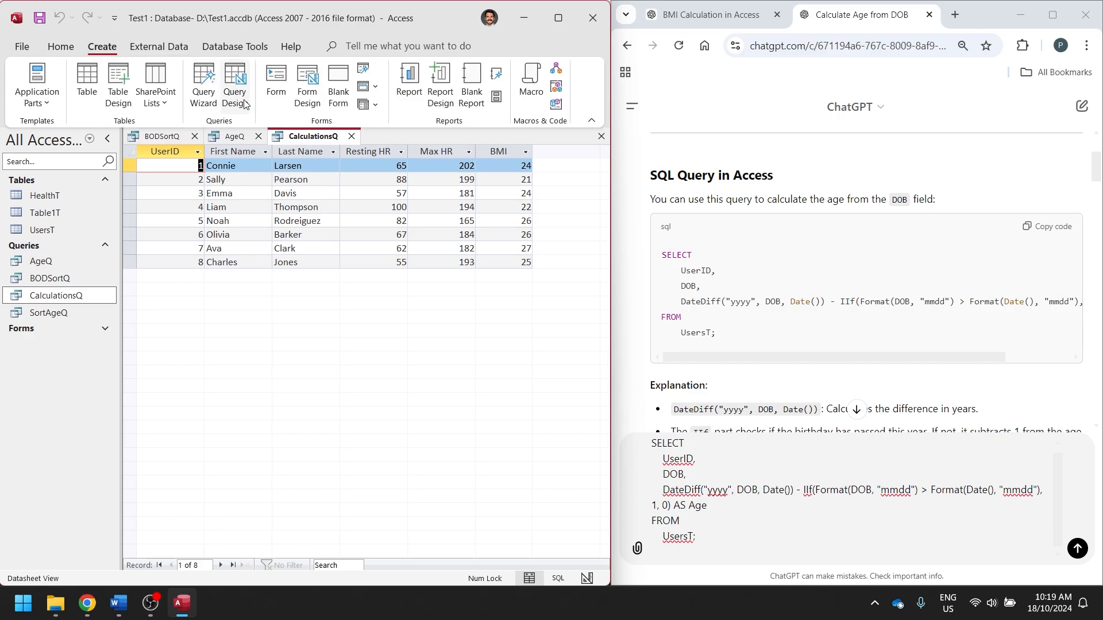
click(558, 17)
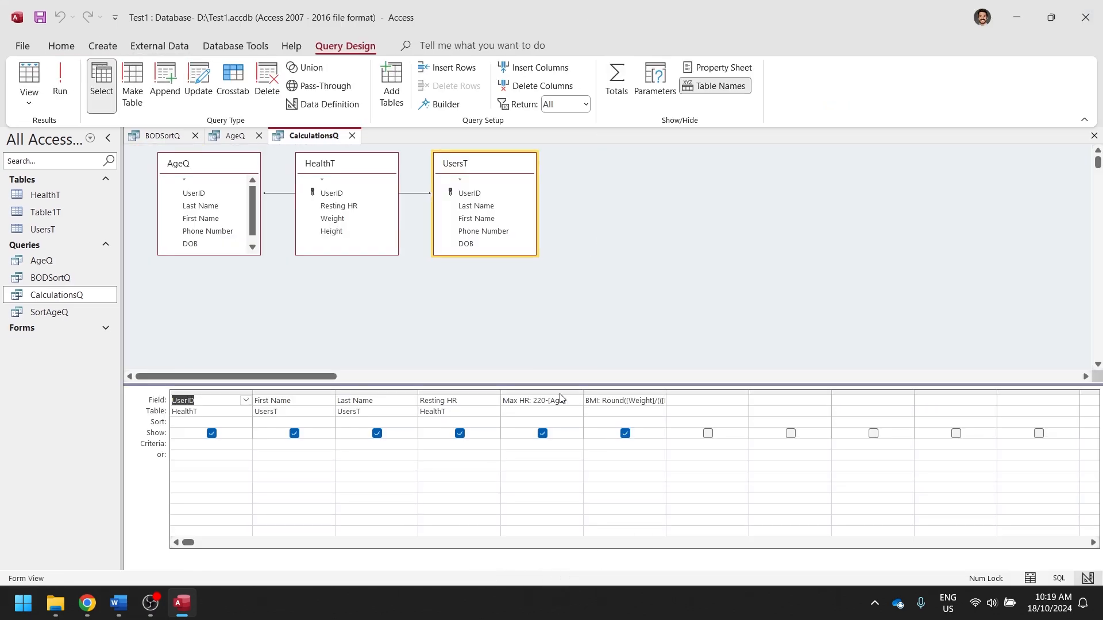
Inspect the Max HR field's expression and find the Age field it uses in the AgeQ field list.
click(578, 400)
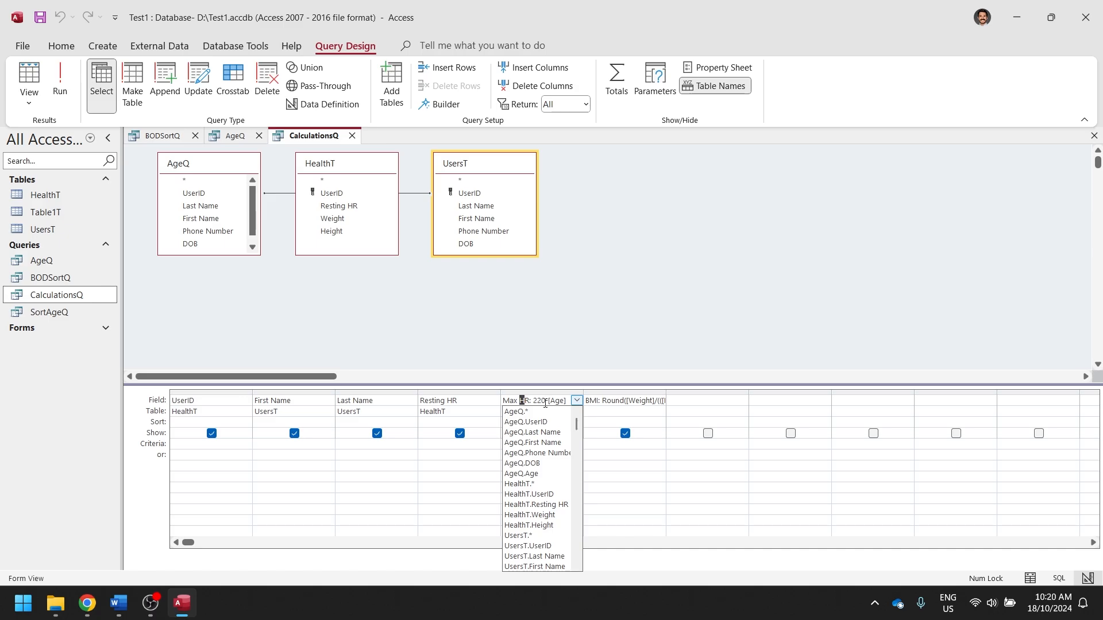
click(556, 400)
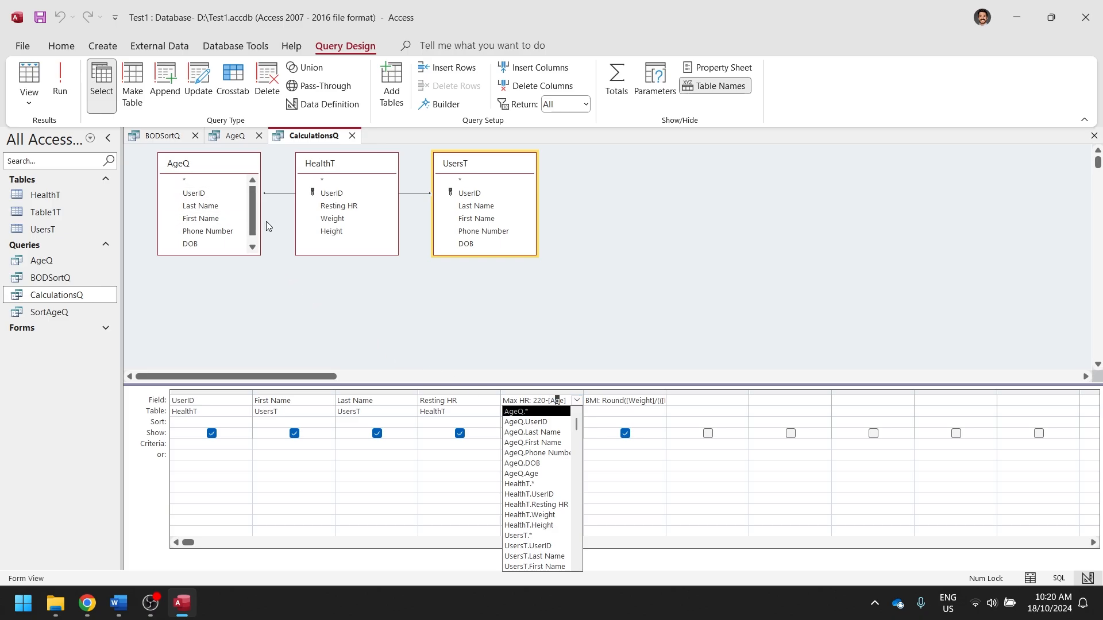
drag(252, 220, 252, 237)
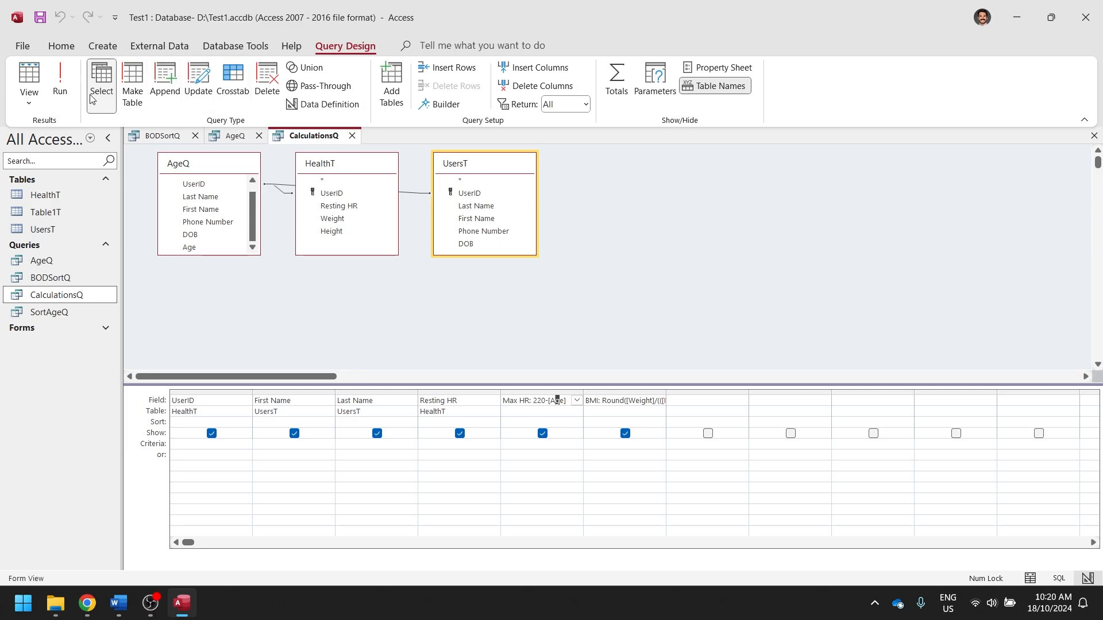
Bring up the list of tables and queries that can be added to CalculationsQ and look through both.
click(392, 97)
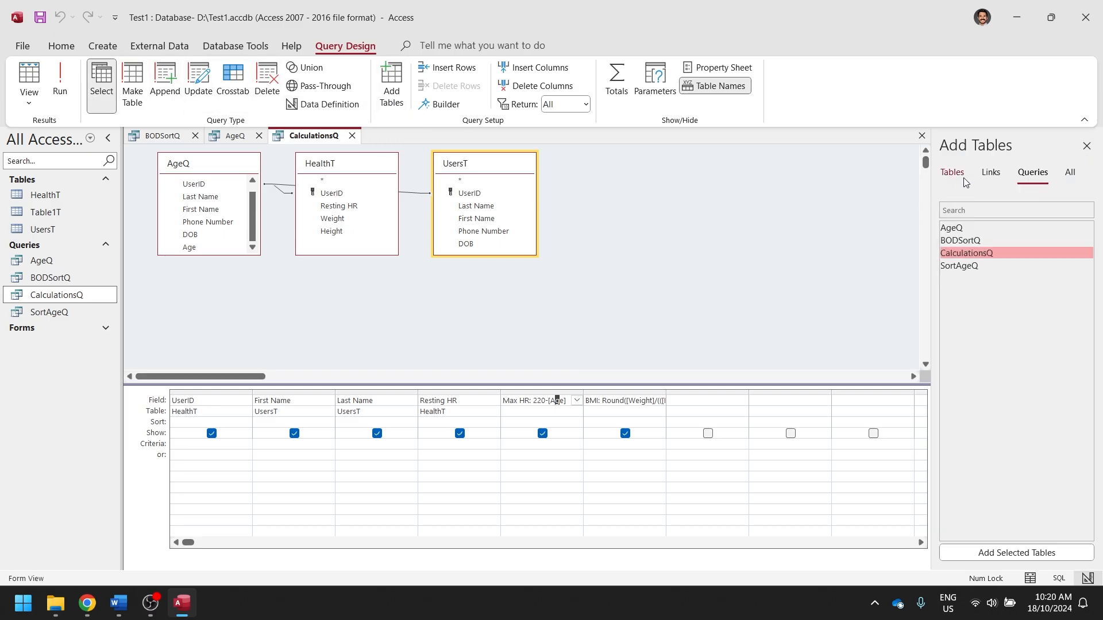
click(956, 175)
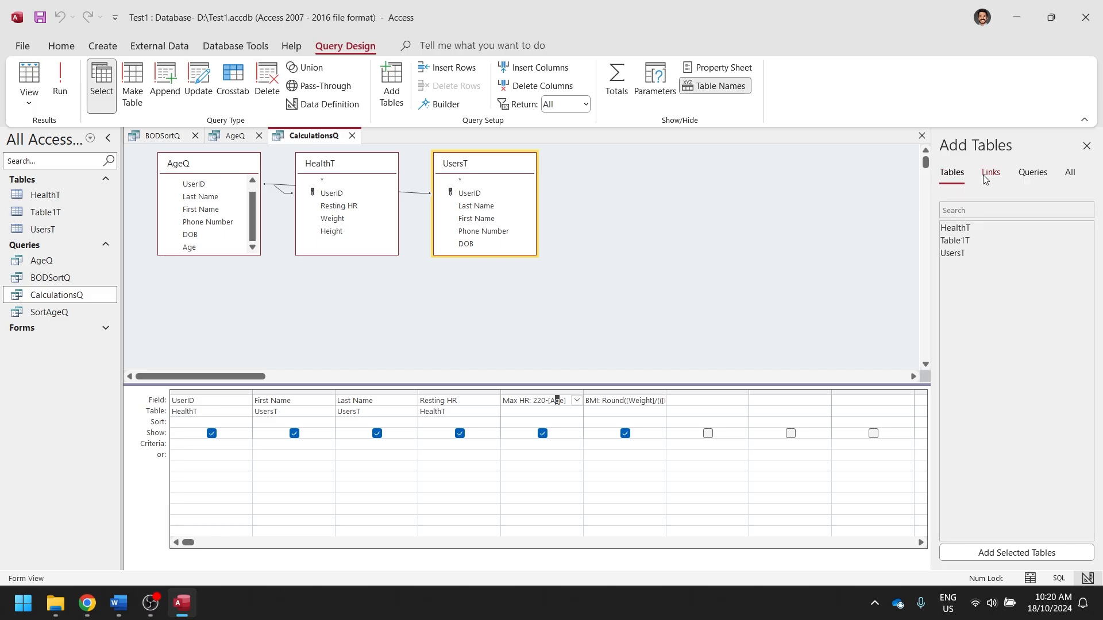
click(1029, 175)
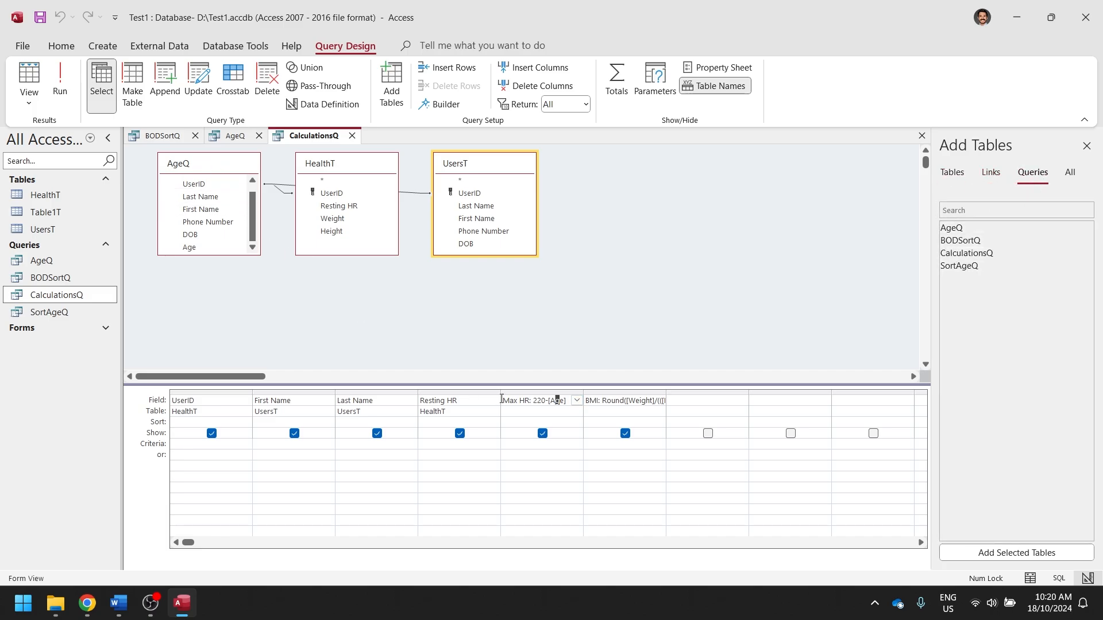
Examine the Max HR label and its 220-[Age] calculation in the query grid.
click(512, 401)
drag(503, 401, 617, 403)
text(Max HR:)
click(561, 412)
Widen the BMI column to fit its full expression and examine the label and the Round calculation.
drag(666, 393, 781, 396)
click(776, 400)
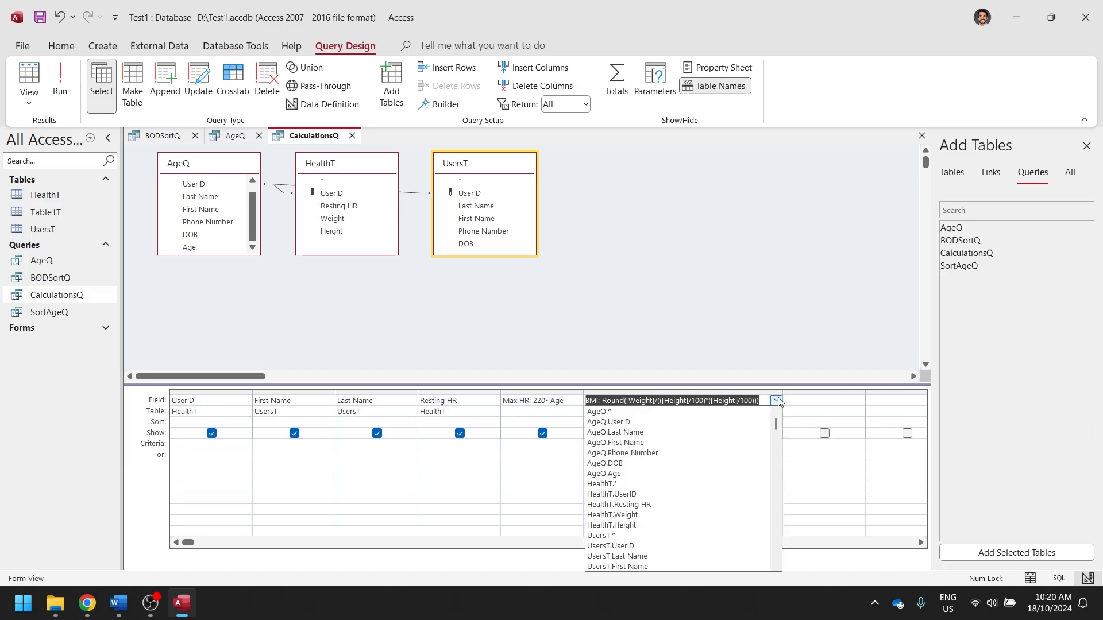
click(757, 401)
click(592, 408)
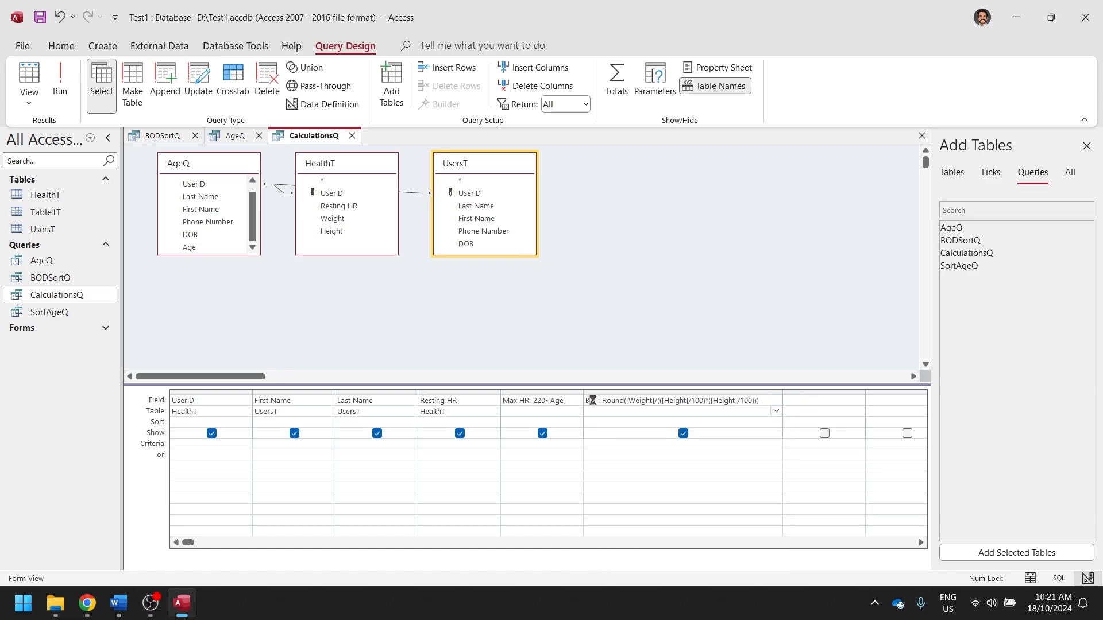
drag(592, 400, 769, 401)
click(769, 400)
In the ChatGPT browser window, review the BMI prompt with its Height and Weight fields and copy the expression for height in centimetres.
click(87, 603)
drag(771, 151, 1002, 173)
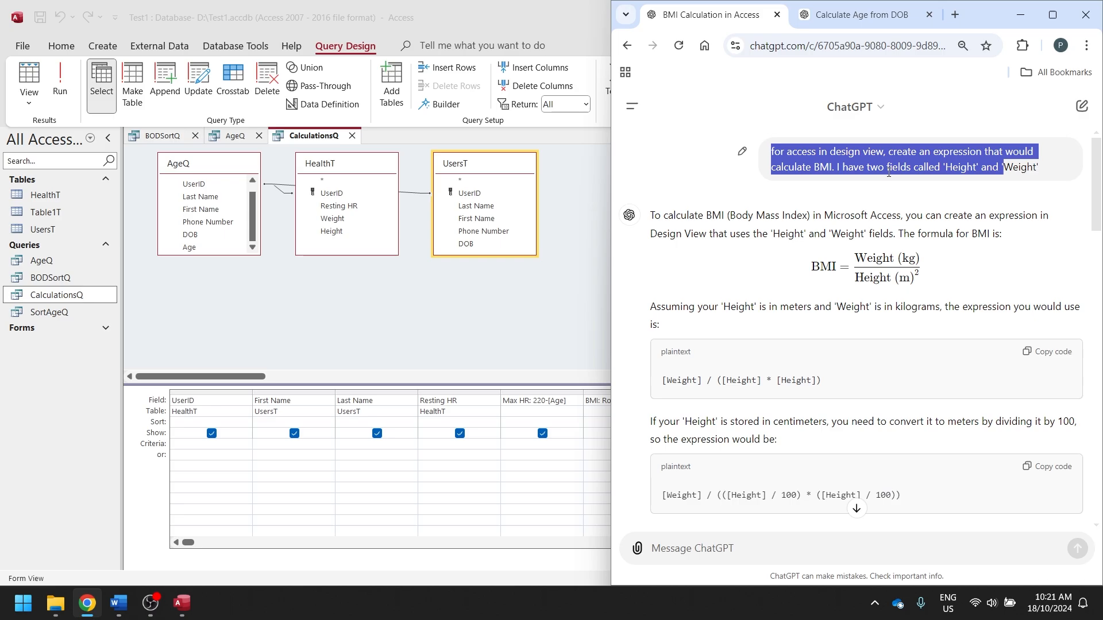
double_click(960, 167)
double_click(1021, 167)
double_click(964, 168)
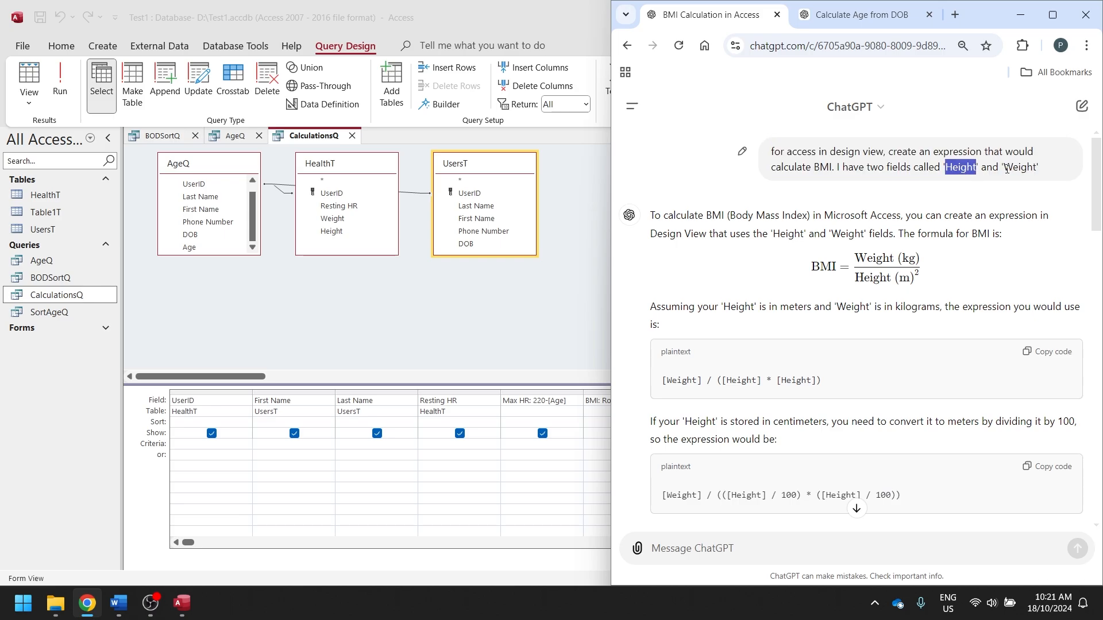
double_click(1021, 167)
scroll(947, 218, down, 1)
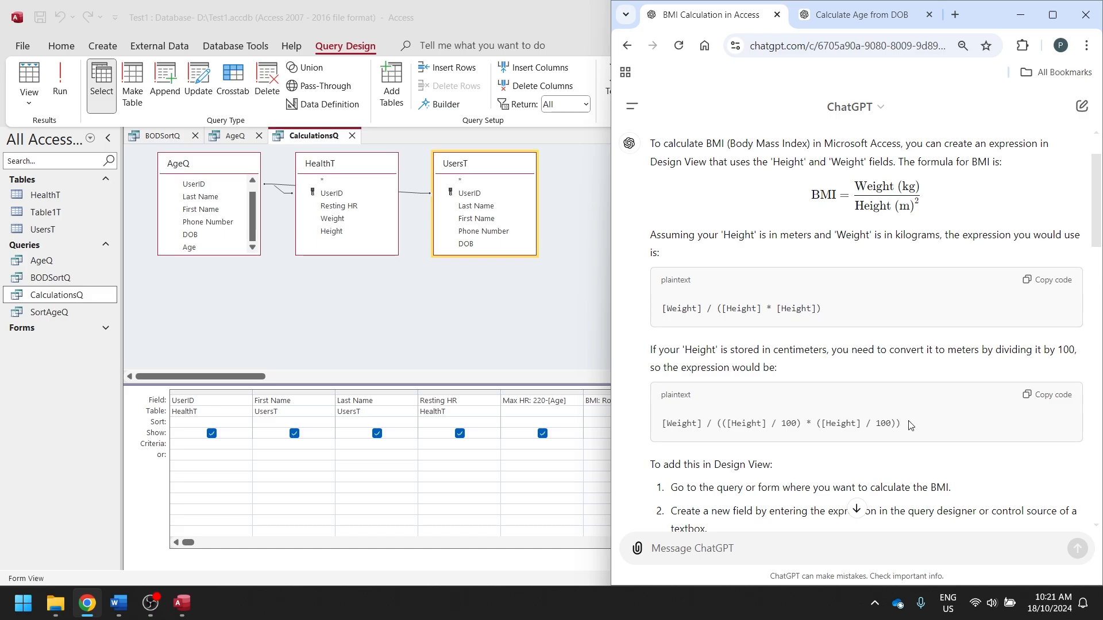
click(1043, 399)
Back in Access, examine the Round function in the BMI field and exclude that field from the query's displayed output.
click(626, 400)
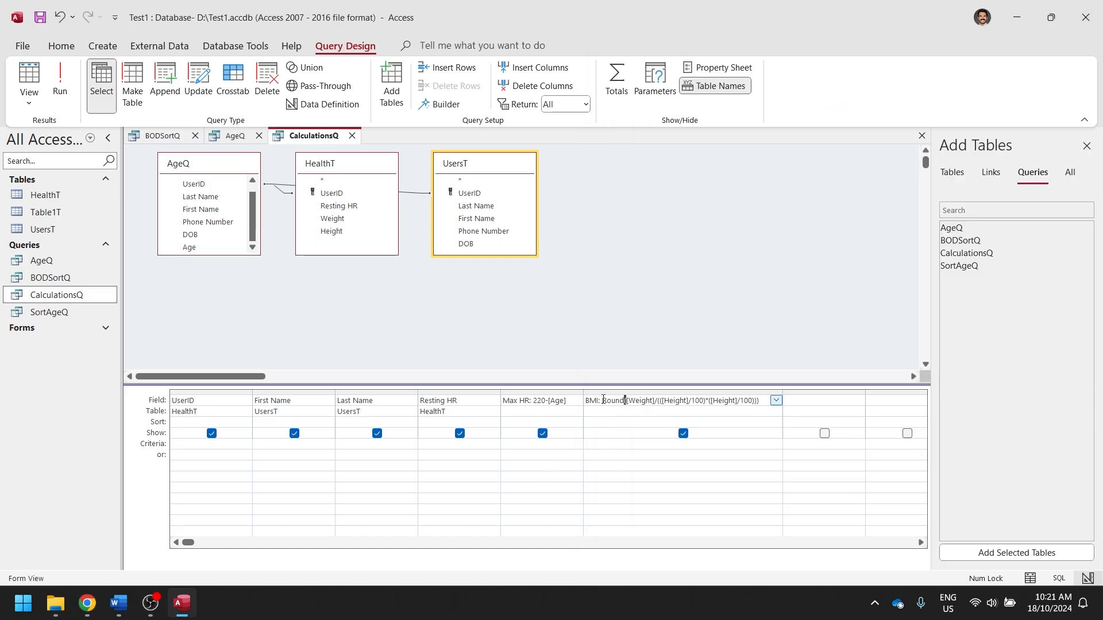
drag(603, 400, 741, 401)
click(683, 433)
double_click(615, 401)
Switch to the ChatGPT window and look through the rest of the BMI answer.
click(87, 603)
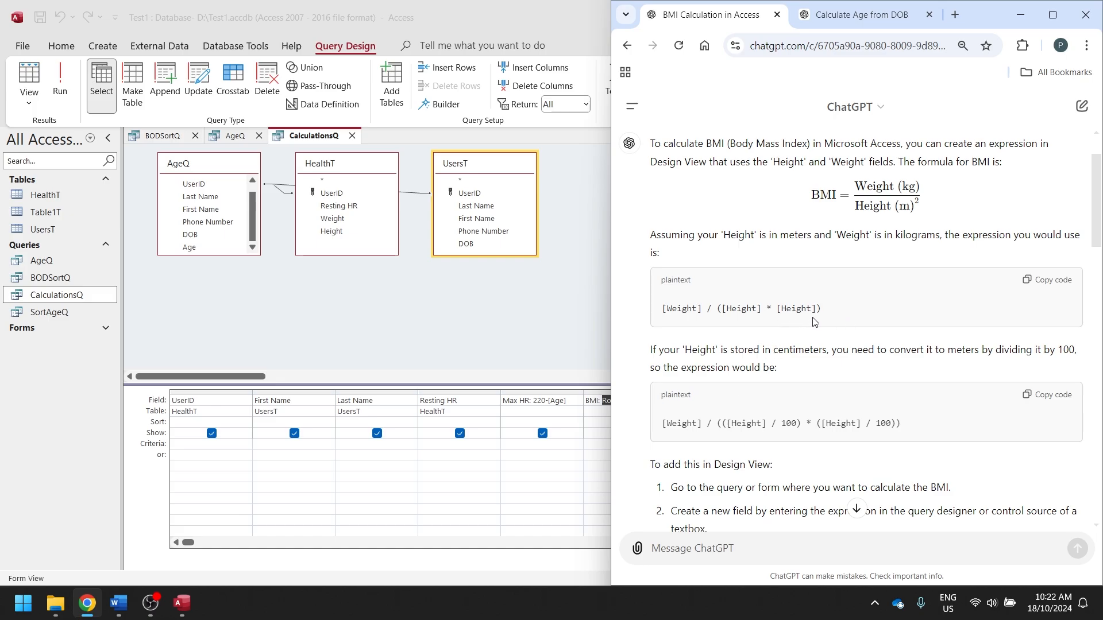
scroll(815, 321, down, 3)
scroll(801, 316, up, 3)
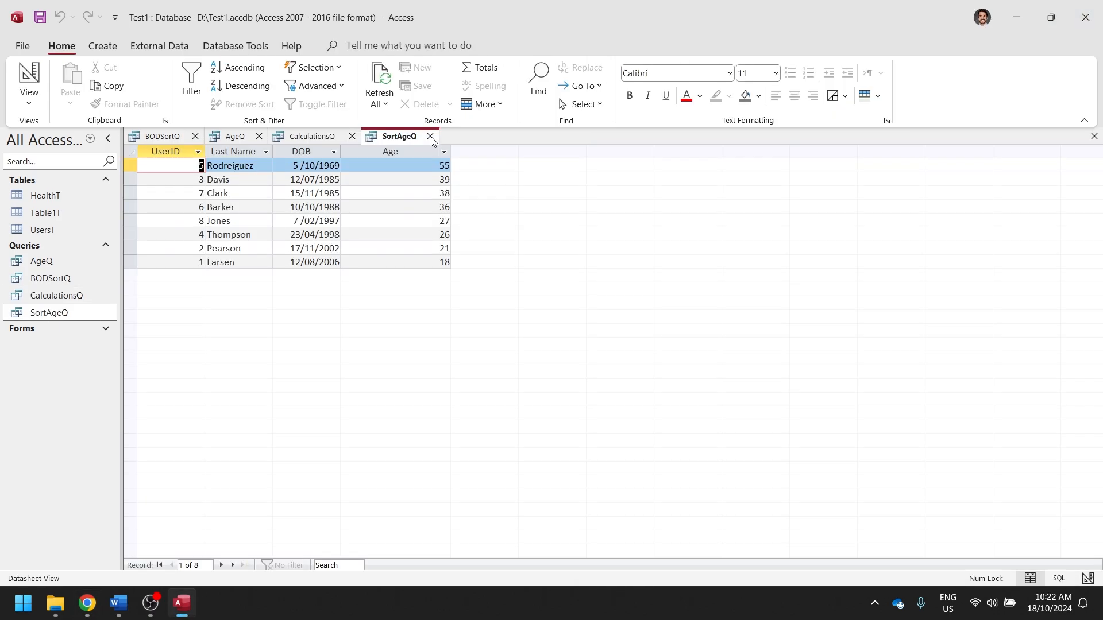
In Access, close the SortAgeQ query and view the BODSortQ results sorted by date of birth.
click(430, 137)
click(151, 138)
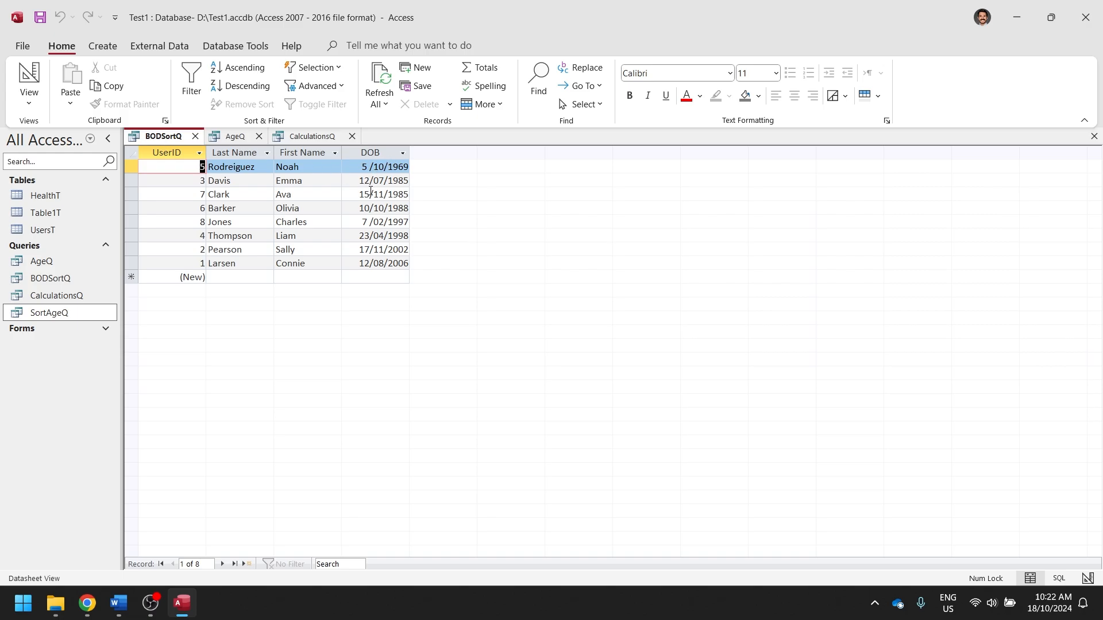
Review the Age expression in AgeQ, view the query's SQL, and return it to design view.
click(235, 137)
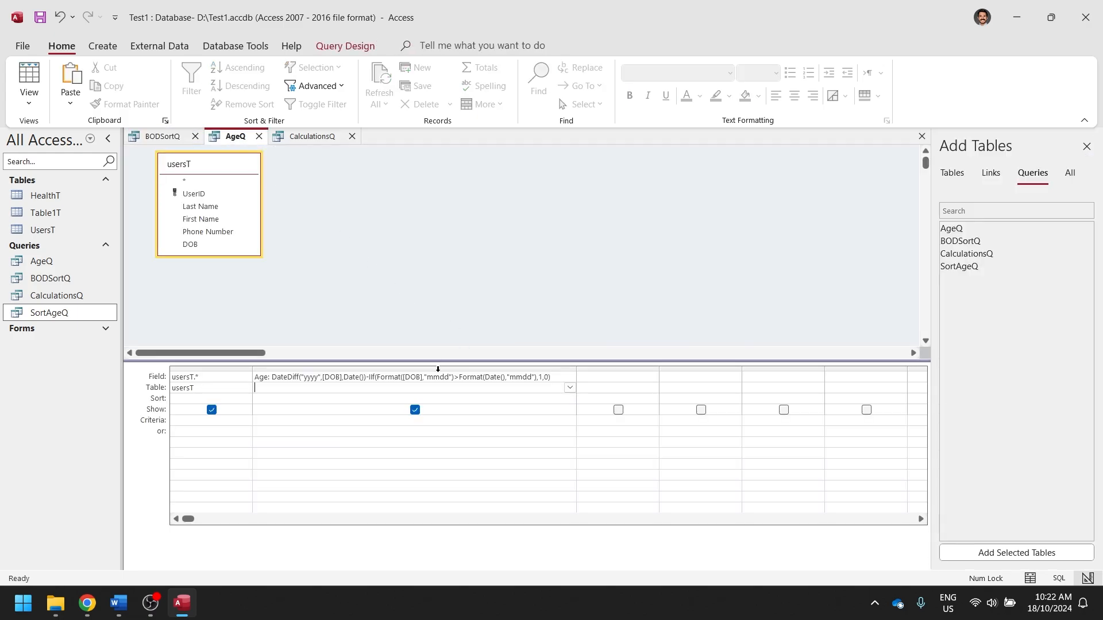
drag(439, 376, 436, 375)
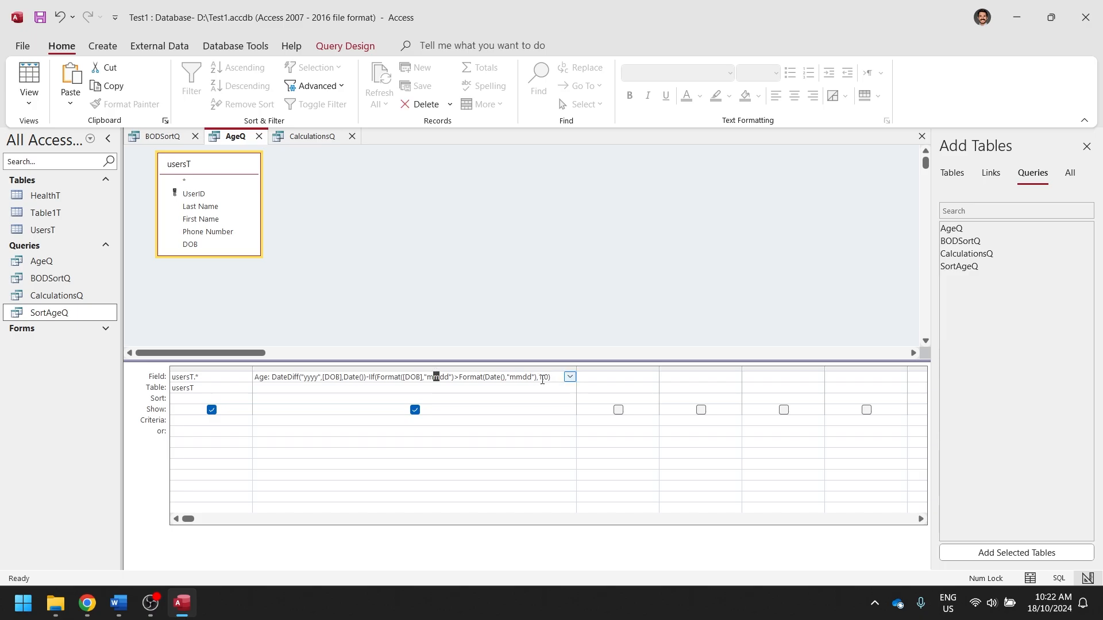
click(28, 103)
click(58, 159)
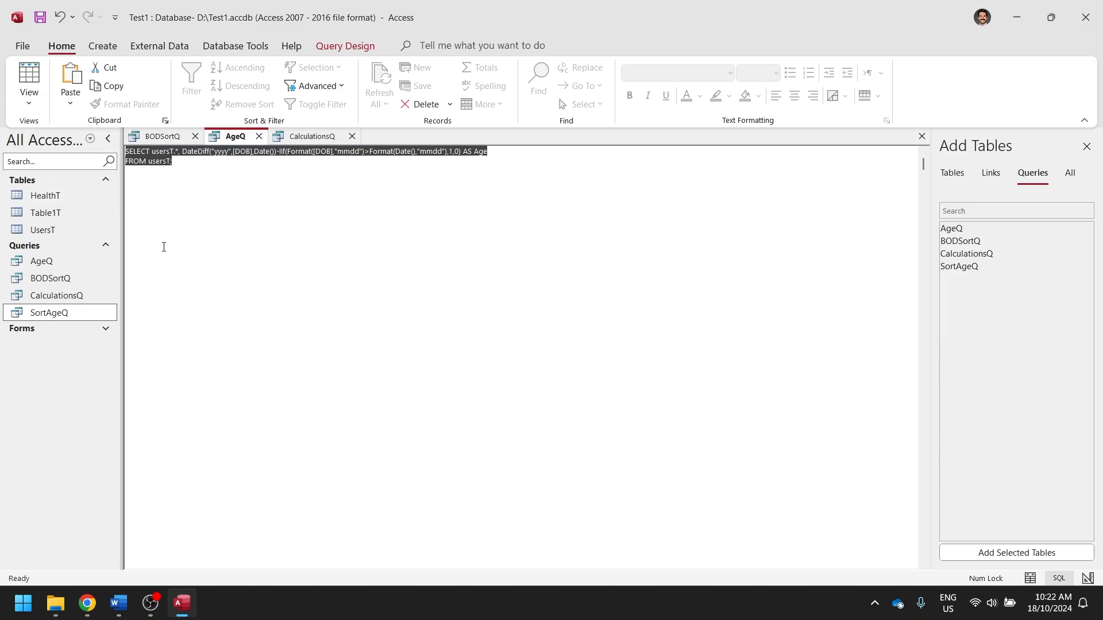
click(28, 102)
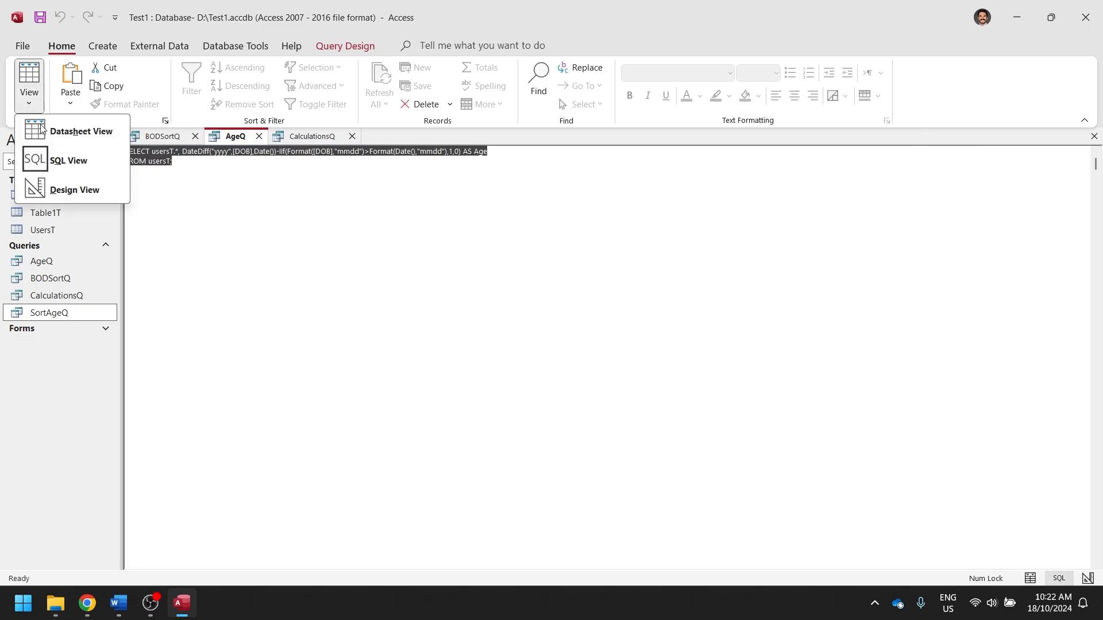
click(58, 189)
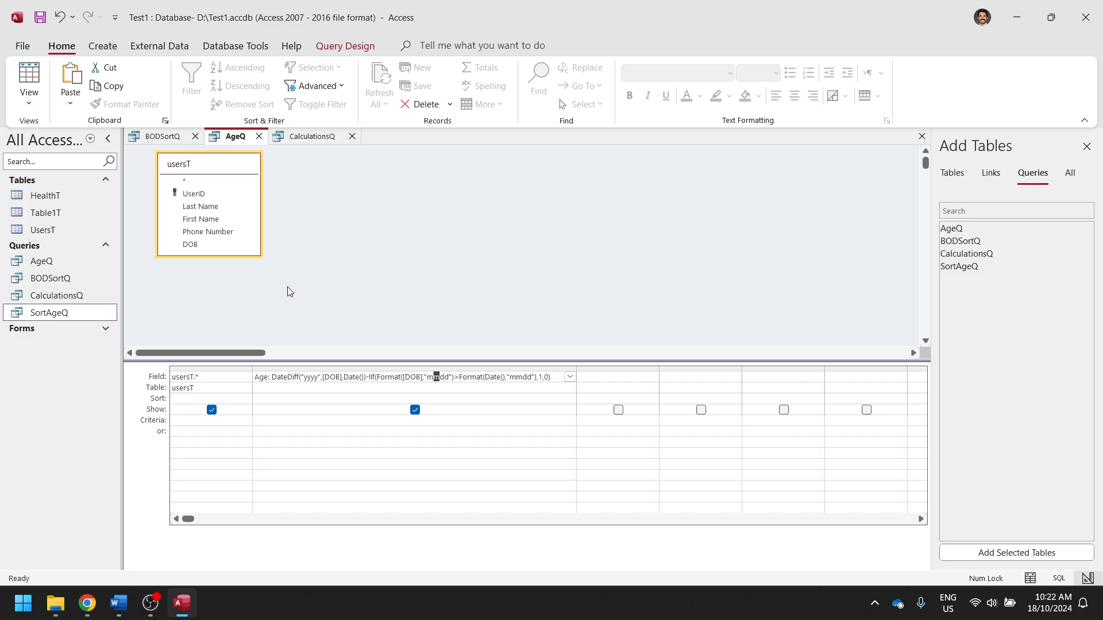
Return to CalculationsQ and review its Max HR field, then select the BMI column.
click(320, 141)
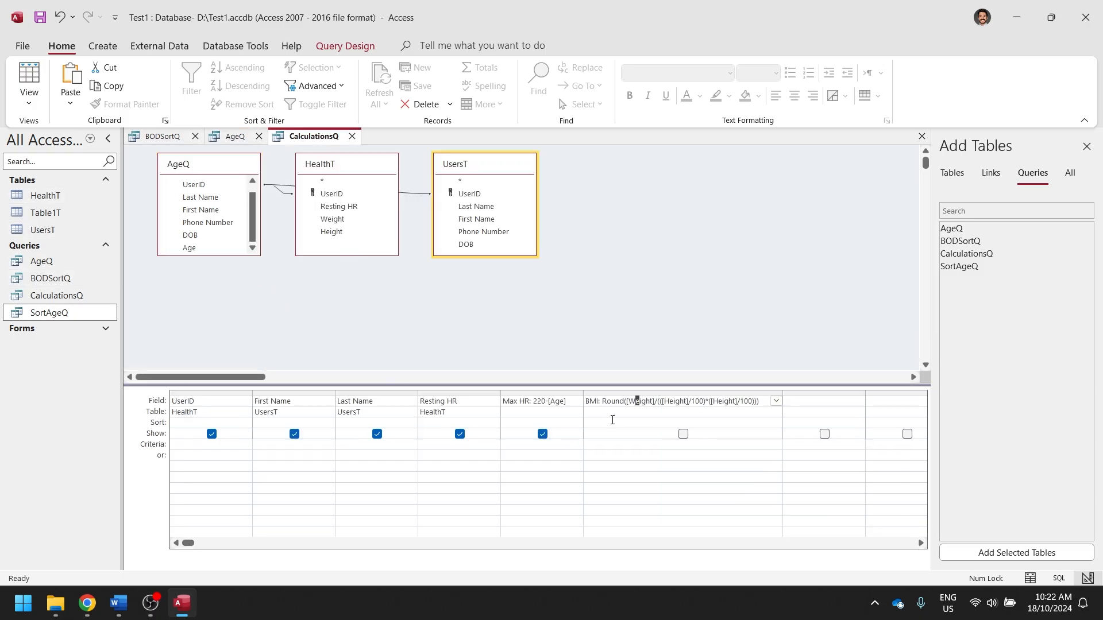
click(522, 400)
click(615, 394)
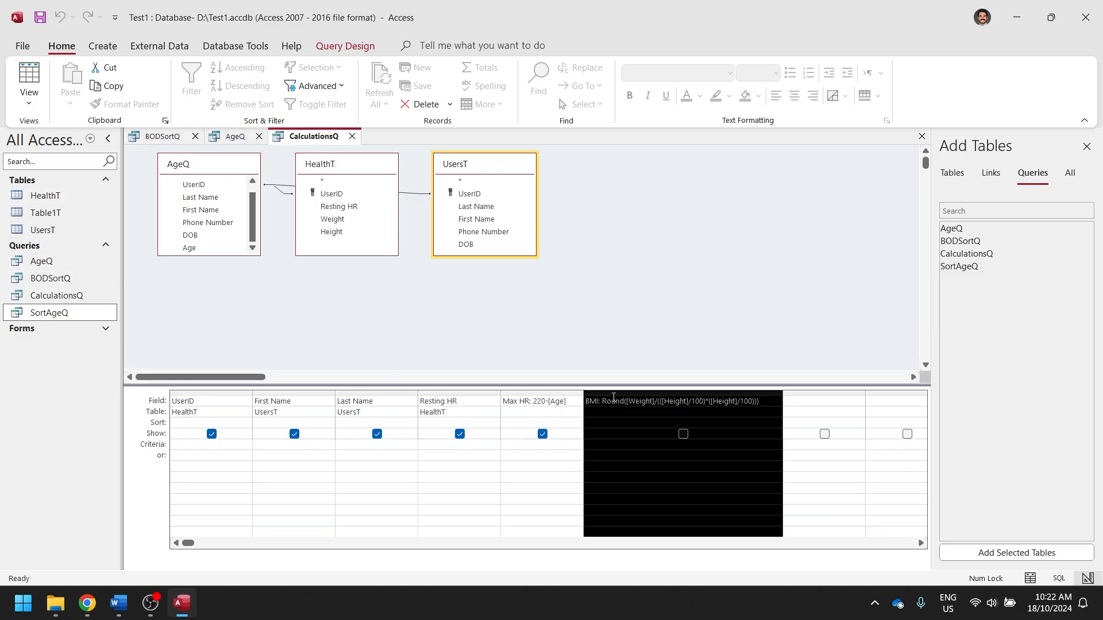